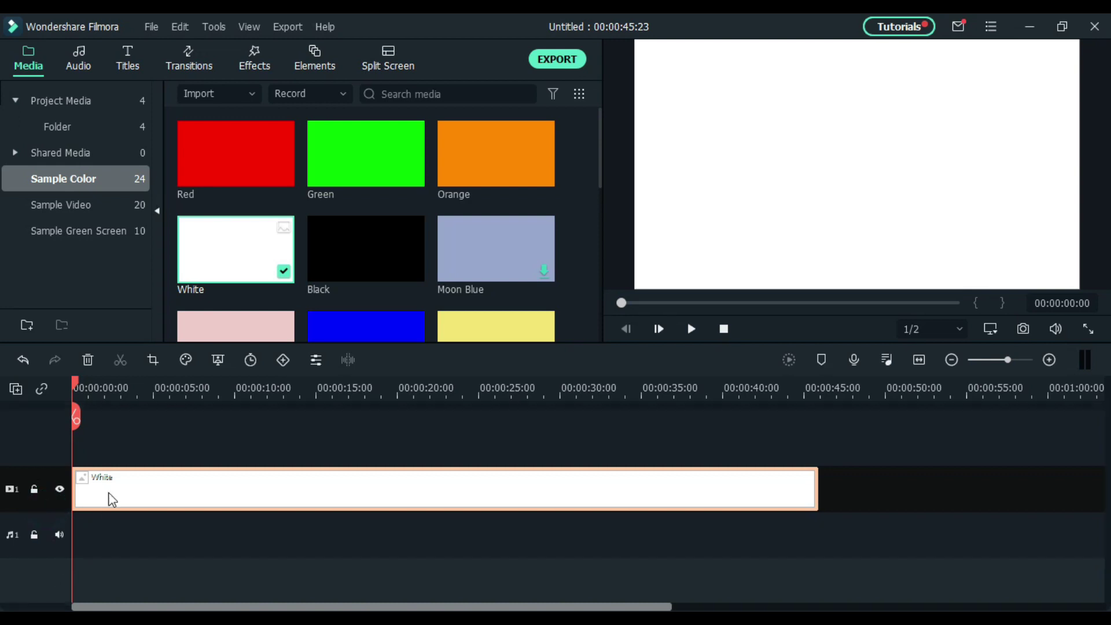
- Add the project video 1 to a track above the White background at the start of the timeline
left_click(92, 108)
left_click_drag(489, 174, 93, 451)
left_click(654, 419)
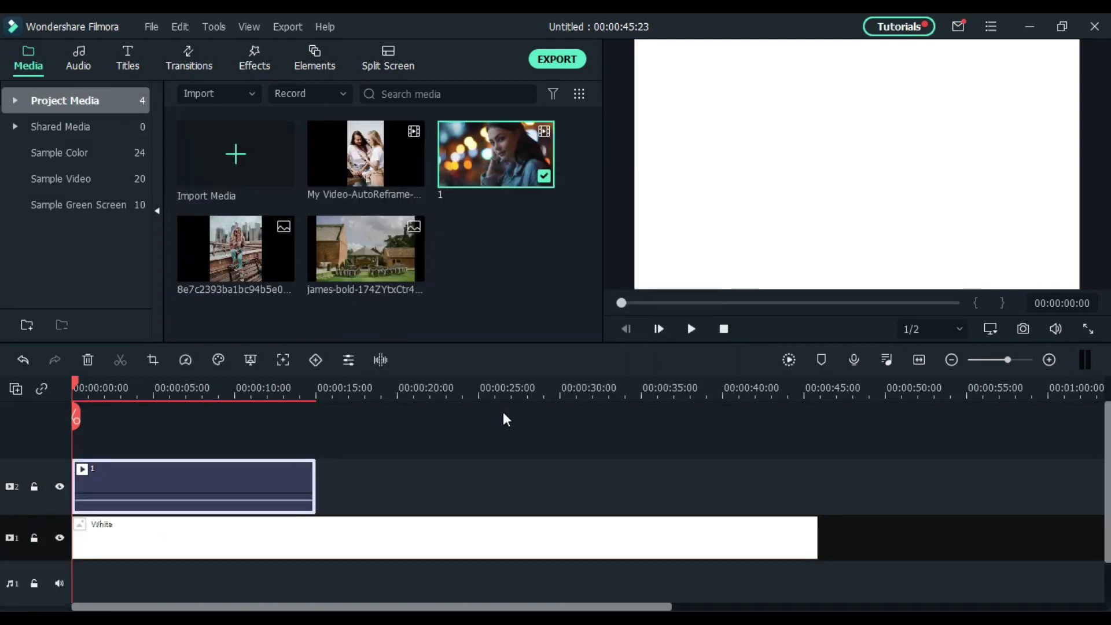
- Scale the video 1 clip down to 61.15% in its transform settings
left_click(349, 363)
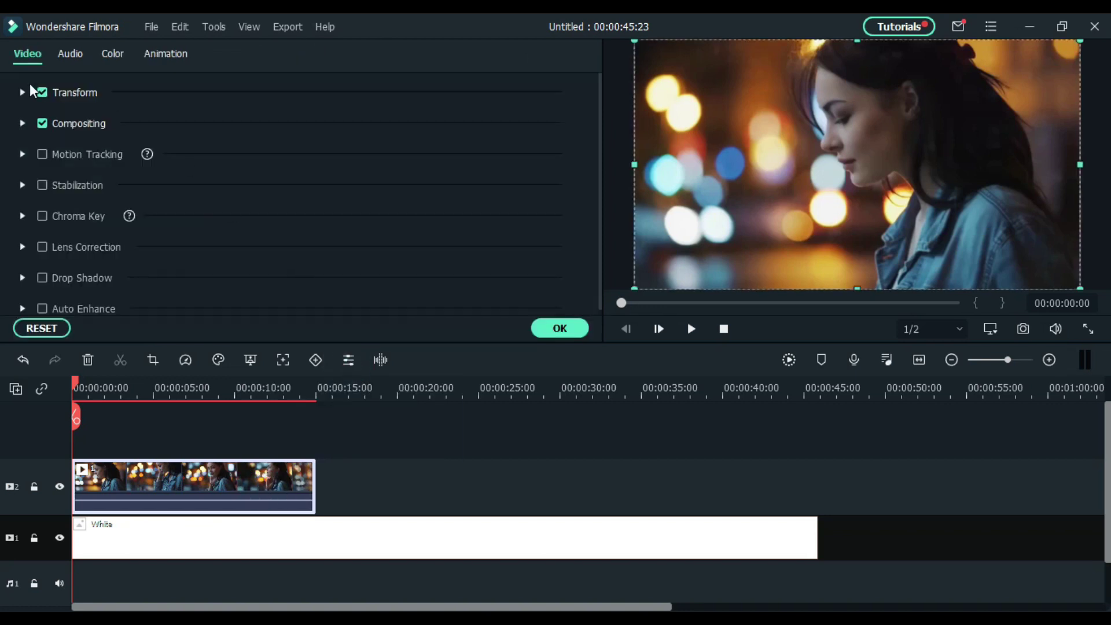
left_click(23, 94)
left_click_drag(243, 202, 220, 207)
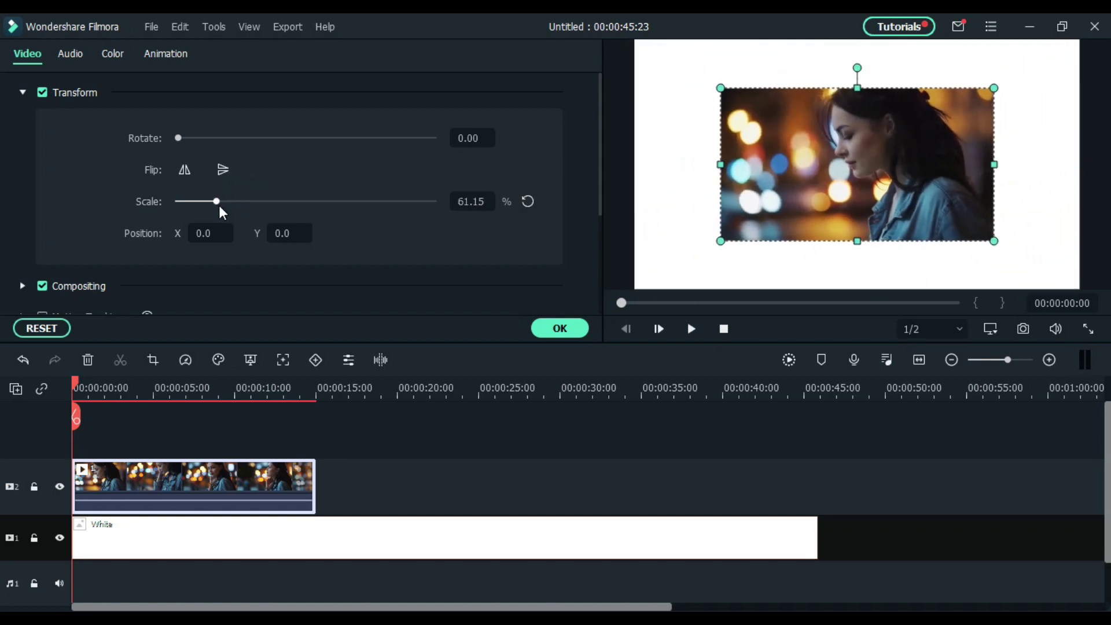
left_click(23, 92)
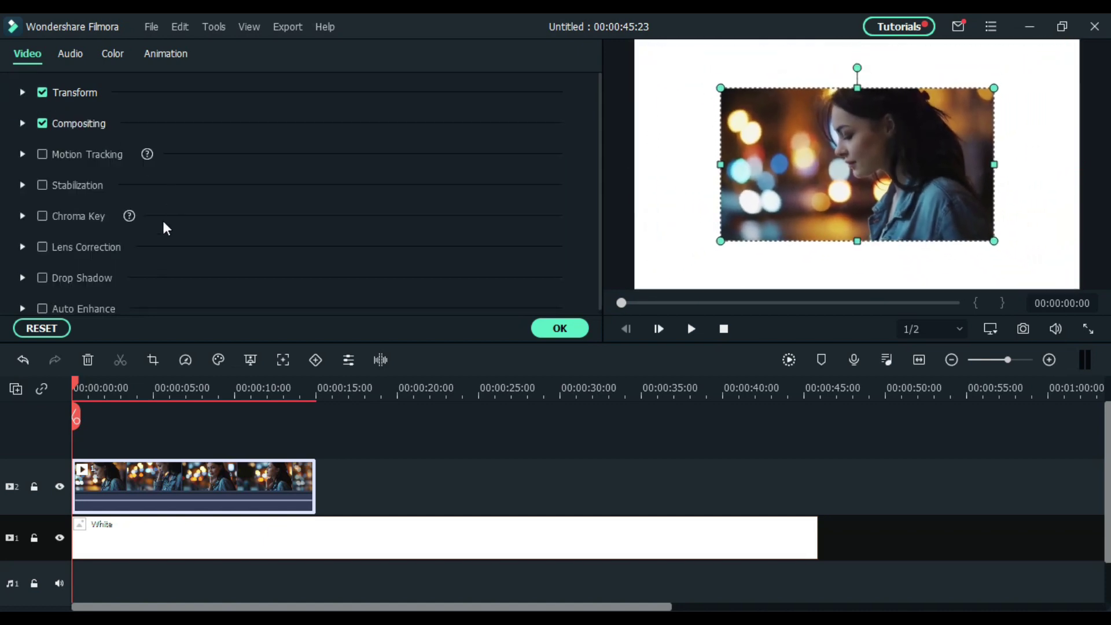
- Enable the drop shadow on video 1 with distance 8, blur 25 and opacity 73
left_click(23, 274)
left_click(42, 108)
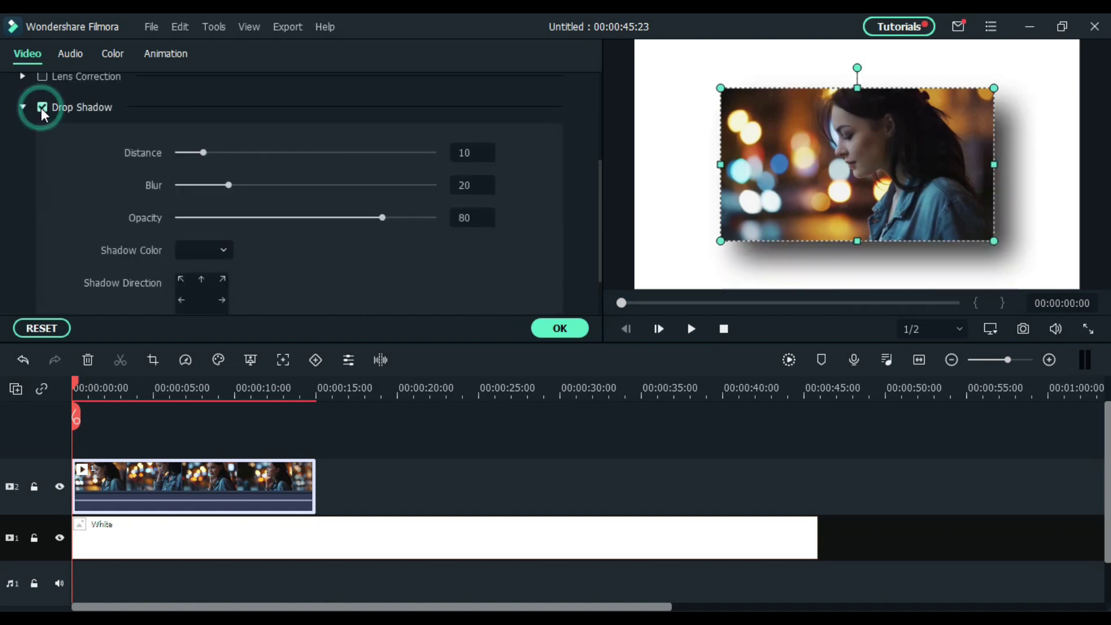
mouse_move(221, 180)
left_mouse_down()
mouse_move(266, 193)
mouse_move(233, 188)
left_mouse_up()
scroll(283, 162, "down", 1)
left_click_drag(286, 137, 241, 171)
left_click_drag(343, 203, 365, 207)
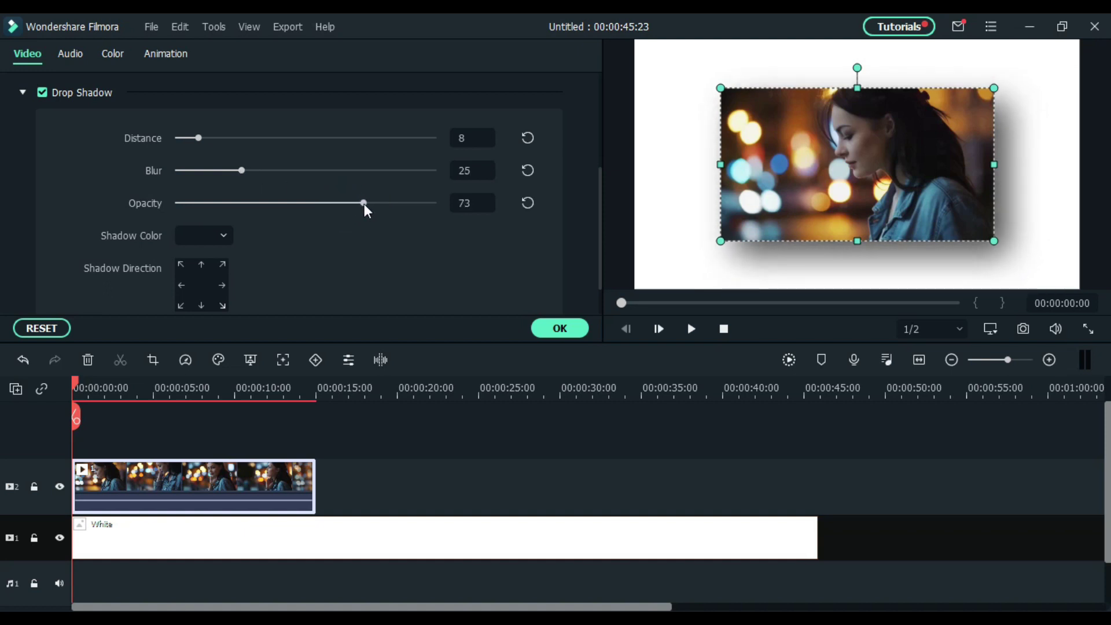
- Try other shadow colours, settle on a black downward shadow, apply the settings and preview the clip
scroll(228, 259, "down", 1)
left_click(210, 189)
left_click(187, 249)
left_click(202, 184)
left_click(256, 261)
left_click(204, 187)
left_click(183, 282)
mouse_move(199, 88)
left_mouse_down()
mouse_move(210, 87)
mouse_move(199, 89)
left_mouse_up()
left_click(560, 328)
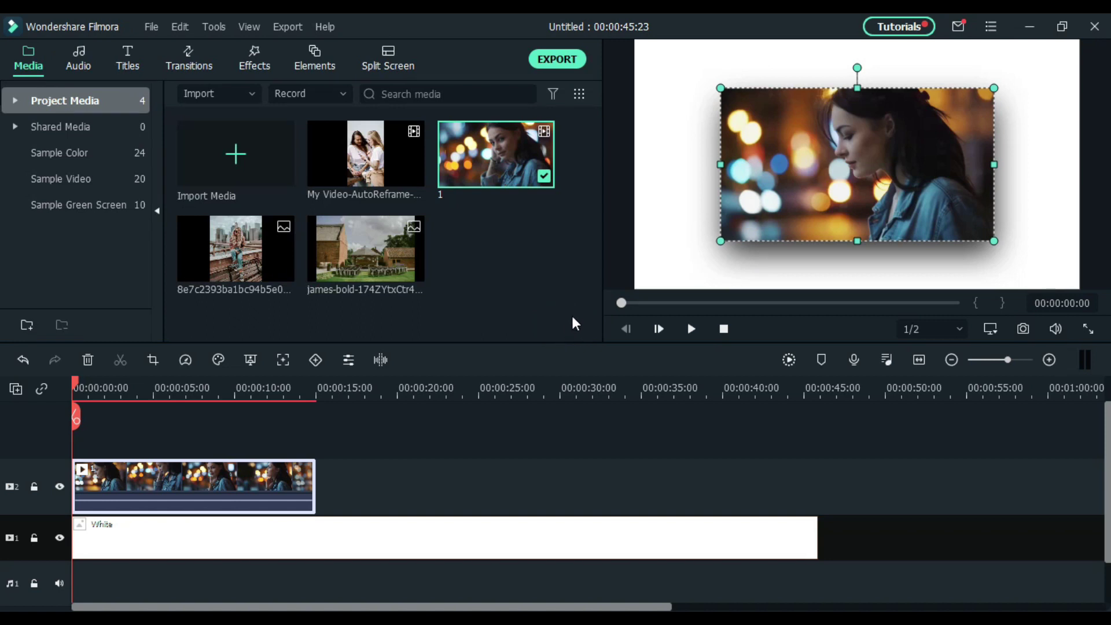
left_click(689, 330)
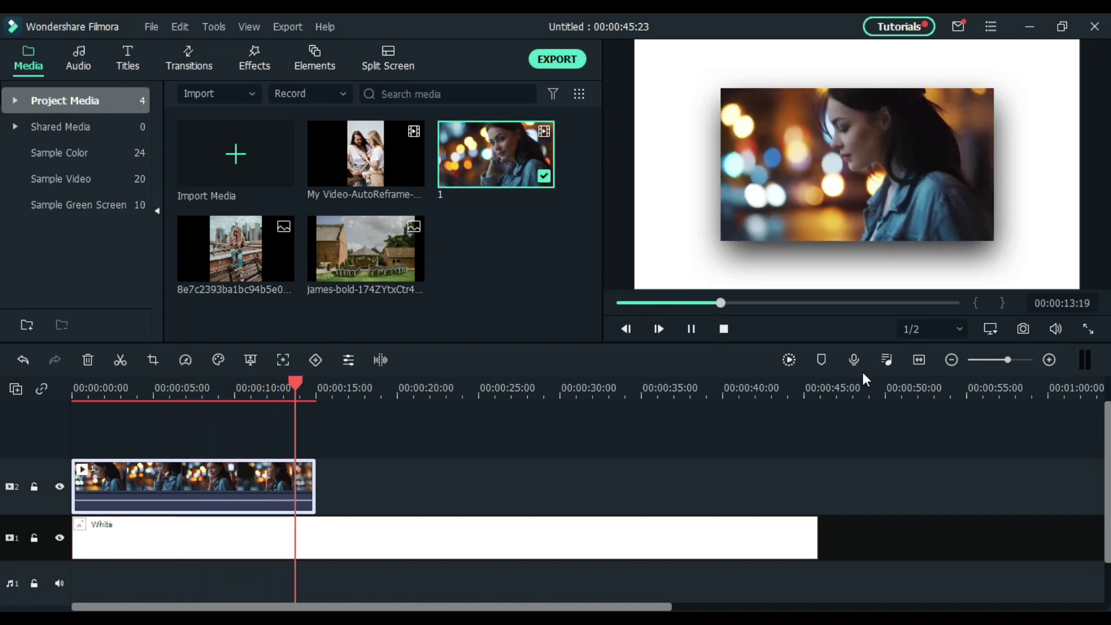
left_click(691, 329)
- Add the My Video-AutoReframe clip directly after the first clip and extend the White background to about 52 seconds
left_click_drag(366, 155, 327, 495)
left_click_drag(818, 541, 913, 547)
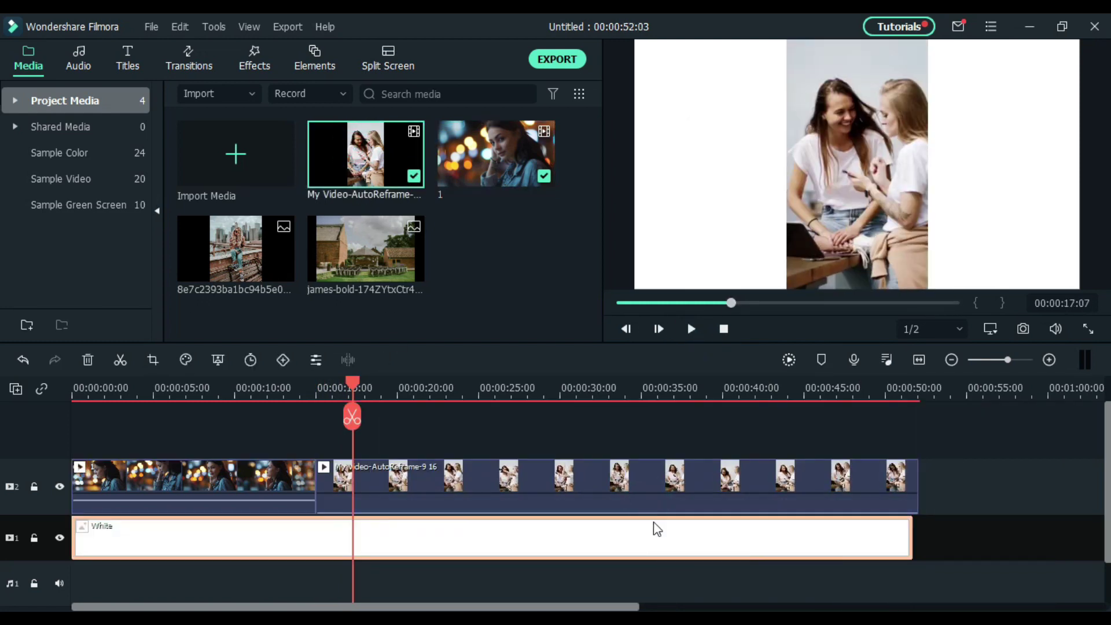
left_click(453, 487)
left_click(316, 360)
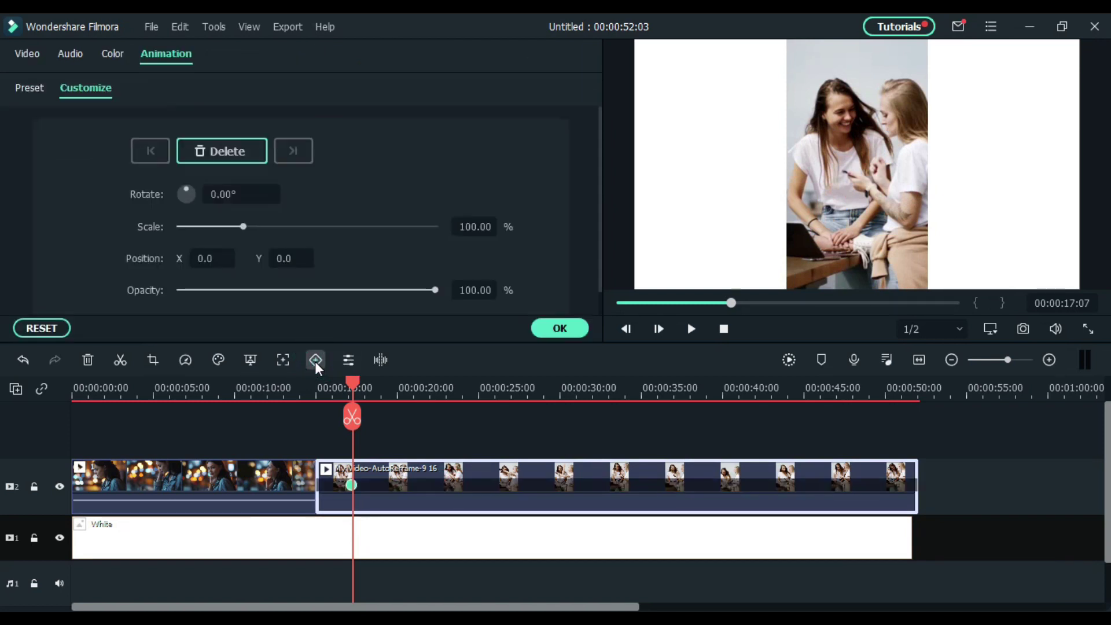
key("ctrl+z")
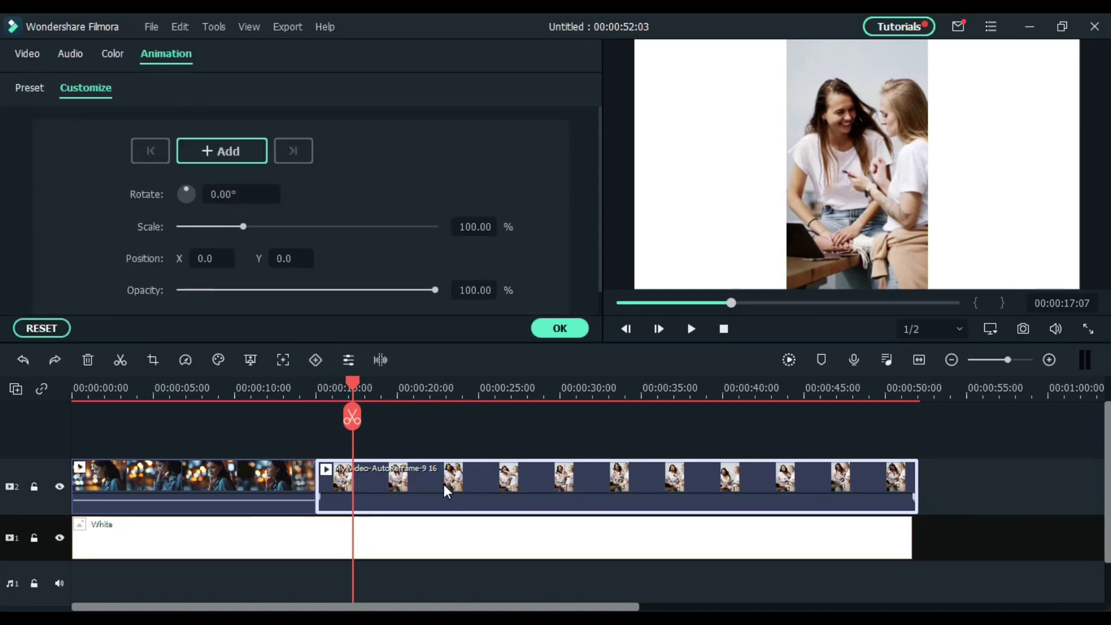
- Scale the vertical My Video-AutoReframe clip down slightly so white background shows above and below it
left_click(28, 56)
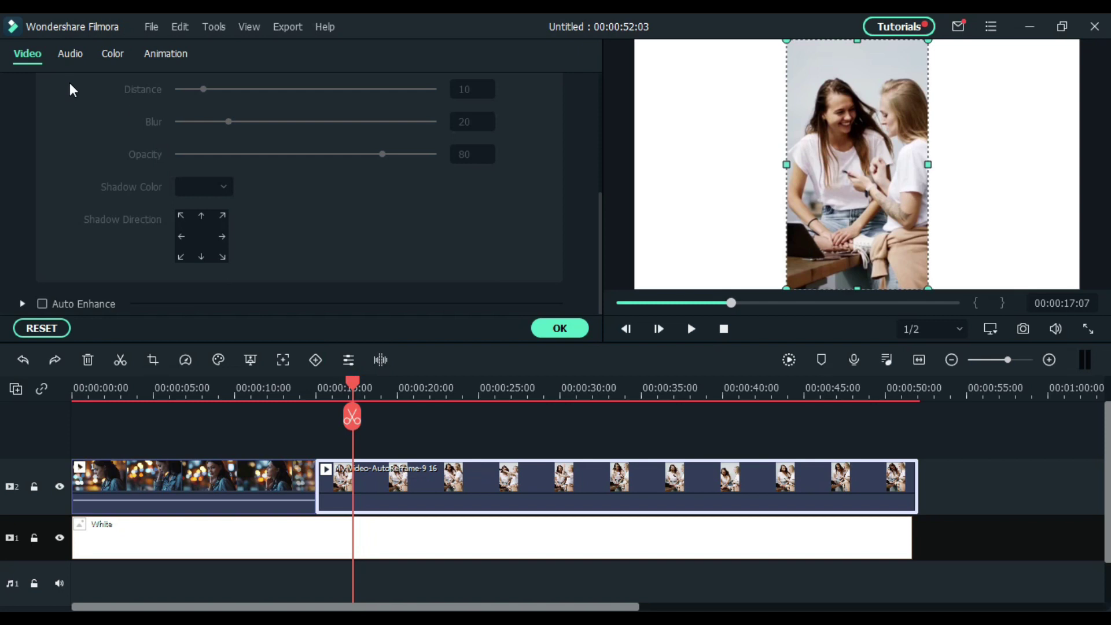
scroll(69, 88, "up", 10)
left_click(32, 96)
left_click_drag(249, 201, 228, 201)
scroll(253, 204, "down", 5)
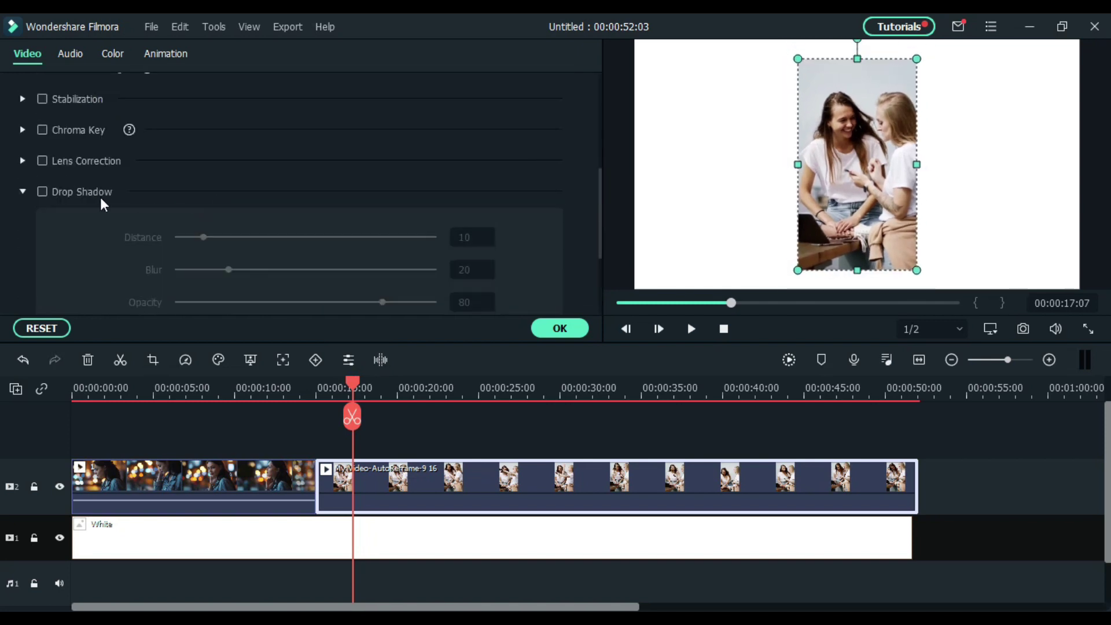
- Enable the vertical clip's drop shadow with distance 8, blur 23, opacity 72 and a downward direction
left_click(42, 191)
scroll(359, 229, "down", 3)
mouse_move(359, 218)
left_mouse_down()
mouse_move(342, 219)
mouse_move(365, 220)
left_mouse_up()
left_click_drag(223, 154, 200, 159)
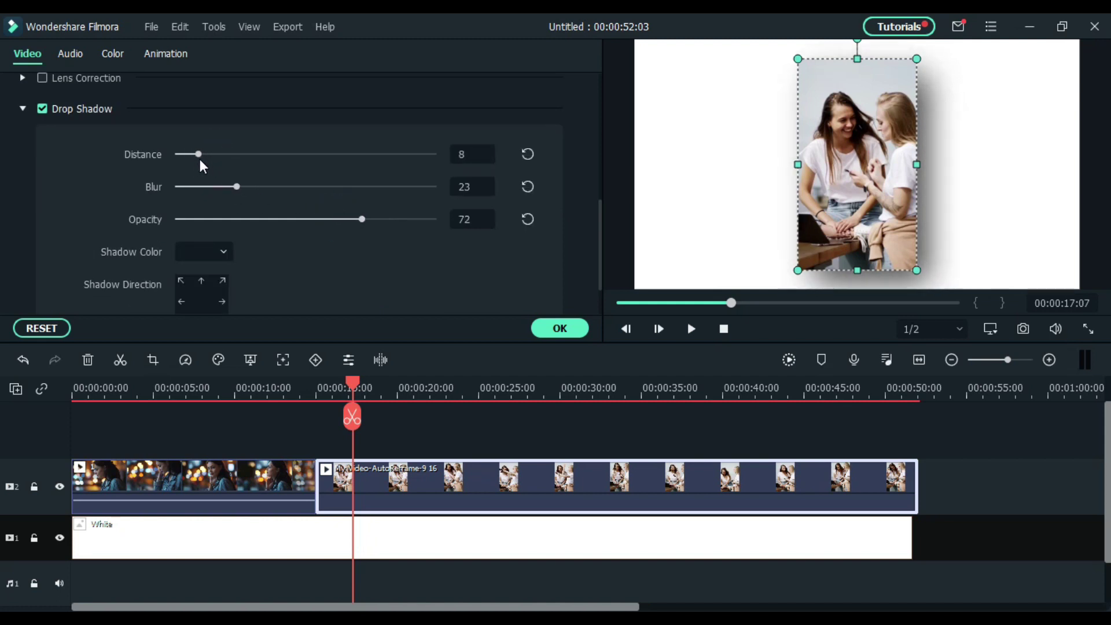
left_click(203, 281)
scroll(204, 280, "down", 2)
left_click(200, 259)
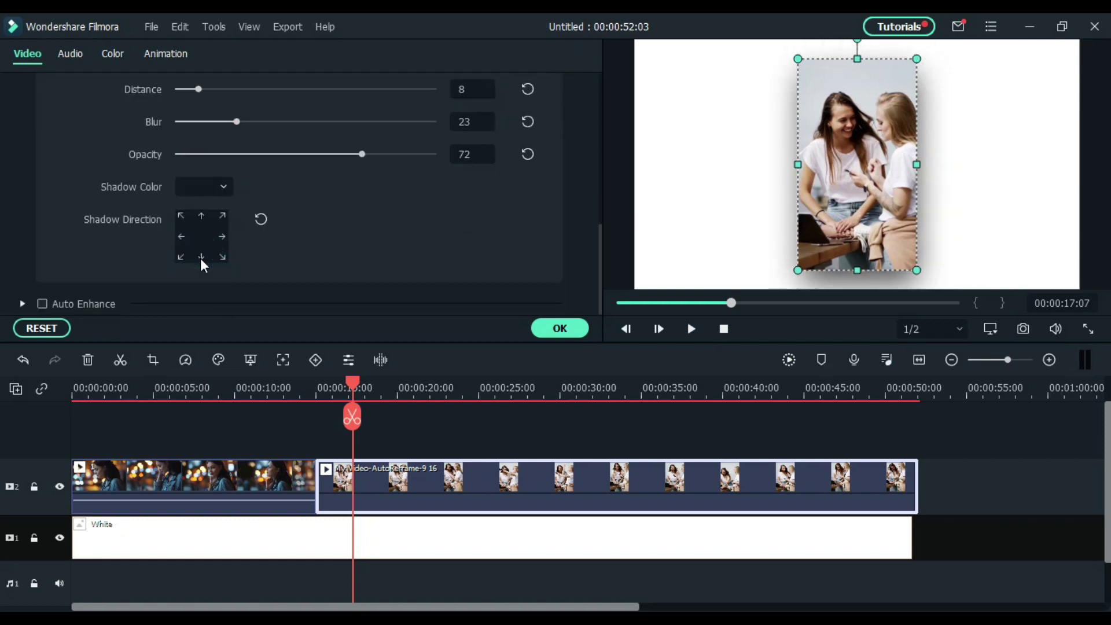
- Change the vertical clip's shadow to the lower-right direction with opacity 79 and blur 19
left_click(224, 257)
mouse_move(393, 154)
left_mouse_down()
mouse_move(366, 155)
mouse_move(380, 155)
left_mouse_up()
left_click(233, 123)
mouse_move(227, 123)
left_mouse_down()
mouse_move(240, 125)
mouse_move(226, 128)
left_mouse_up()
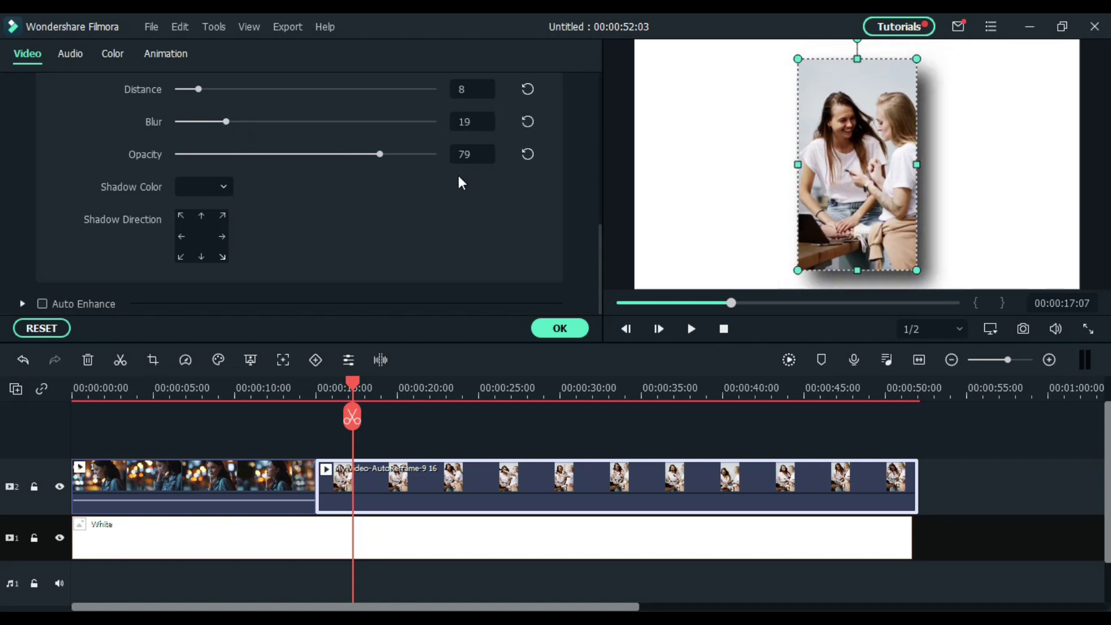
- Play back the vertical clip from its beginning and apply its shadow settings
left_click_drag(355, 389, 315, 386)
left_click(693, 329)
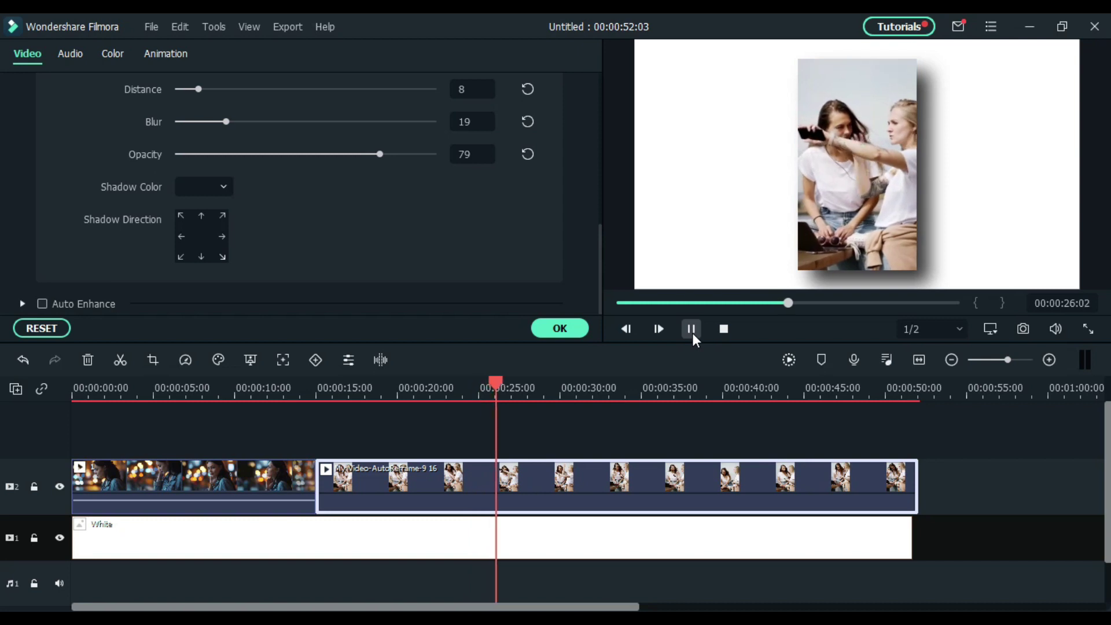
left_click(557, 330)
- Replace both video clips above the White background with the brick-barn garden photo, extended to about 20 seconds
left_click(243, 477, "ctrl")
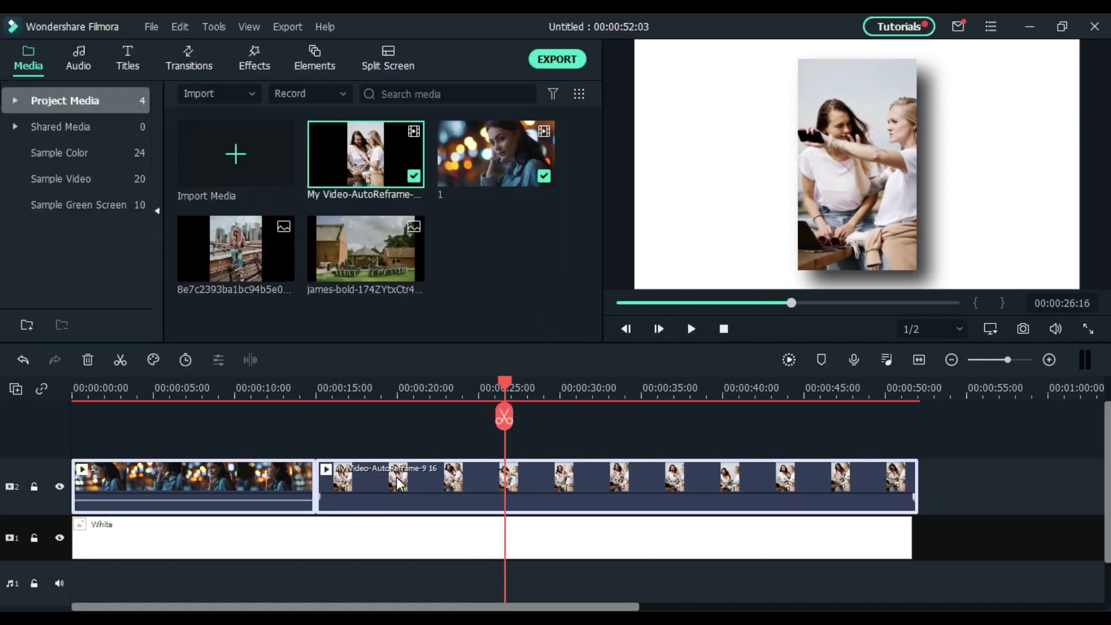
left_click(87, 360)
left_click(245, 242)
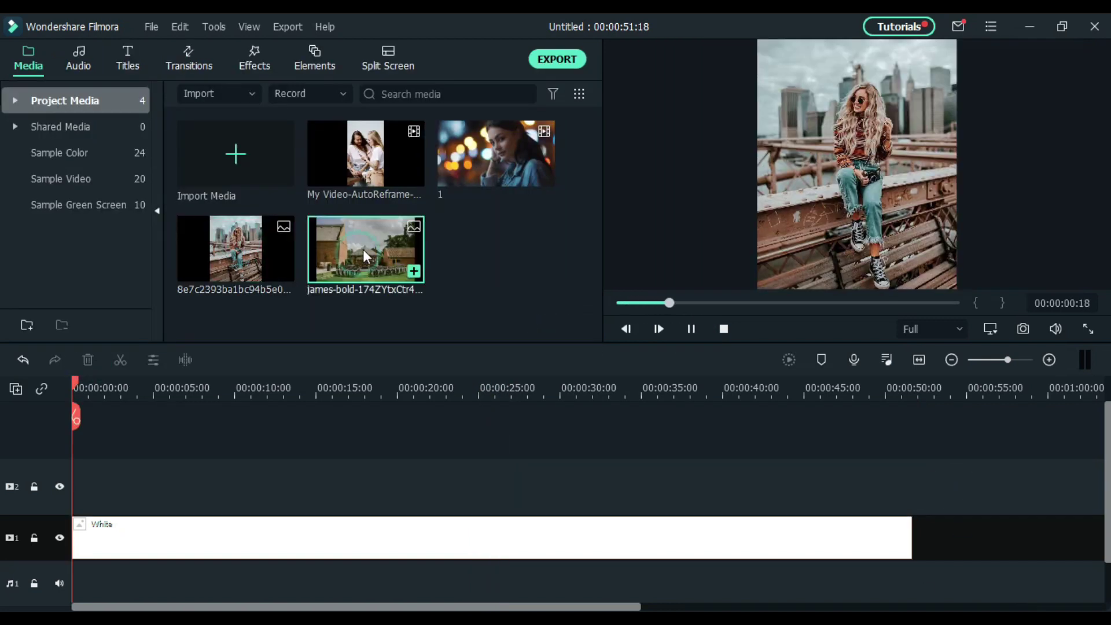
left_click_drag(134, 476, 405, 494)
- Scale the garden photo down and give it a drop shadow with blur 23 and opacity 81
double_click(300, 484)
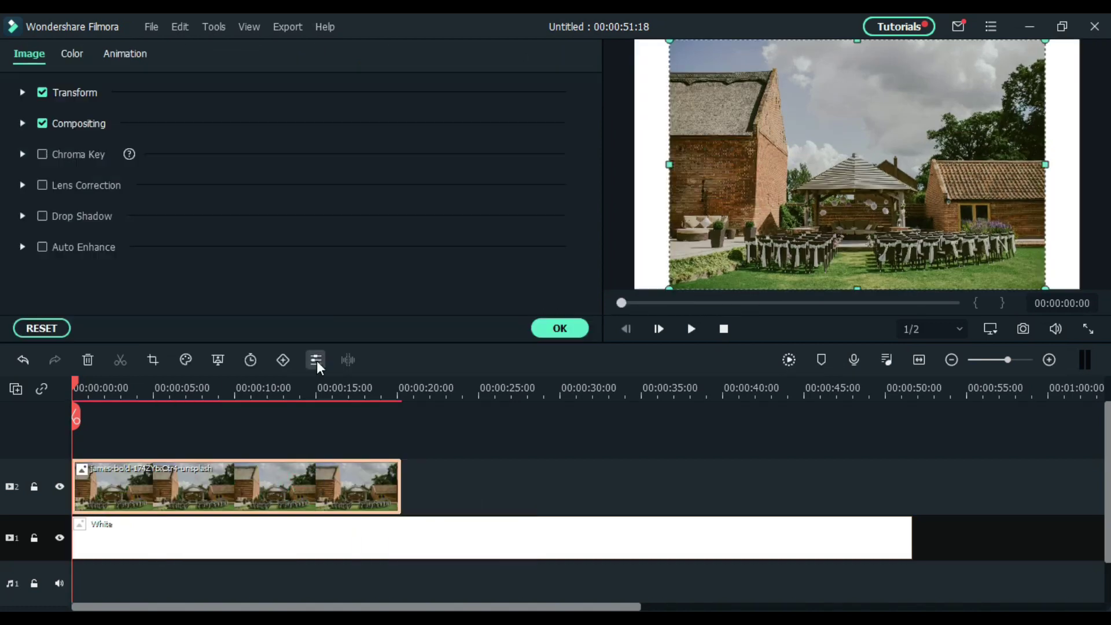
left_click(22, 92)
mouse_move(241, 201)
left_mouse_down()
mouse_move(225, 201)
mouse_move(238, 185)
left_mouse_up()
scroll(180, 215, "down", 3)
left_click(42, 273)
mouse_move(382, 217)
left_mouse_down()
mouse_move(373, 218)
mouse_move(385, 218)
left_mouse_up()
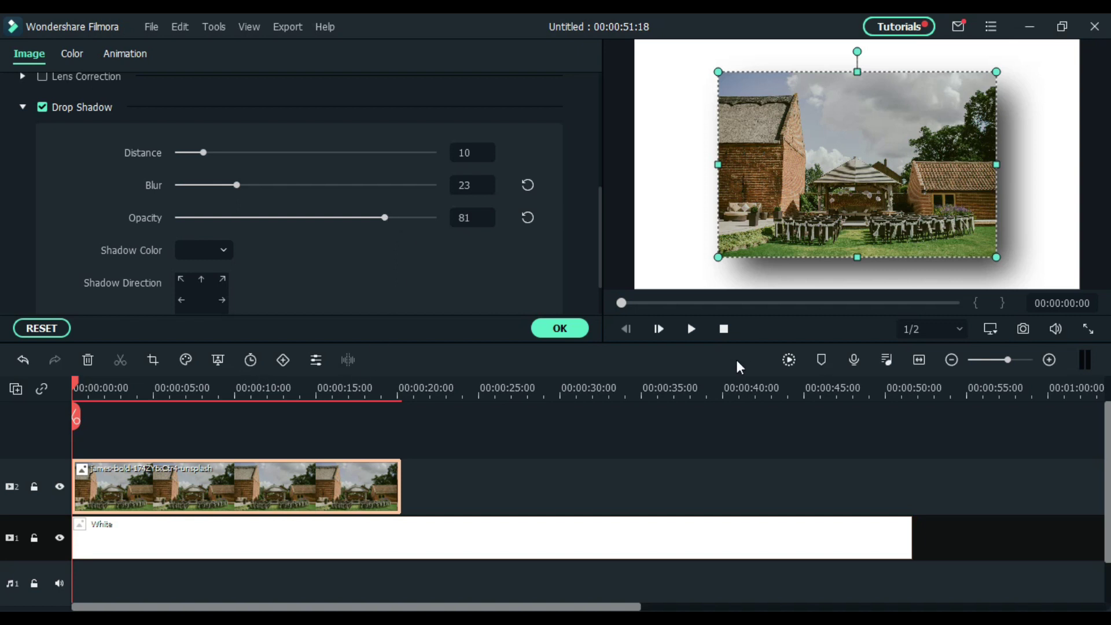
- Try different shadow directions on the garden photo during playback and finish with the shadow pointing downward
left_click(691, 328)
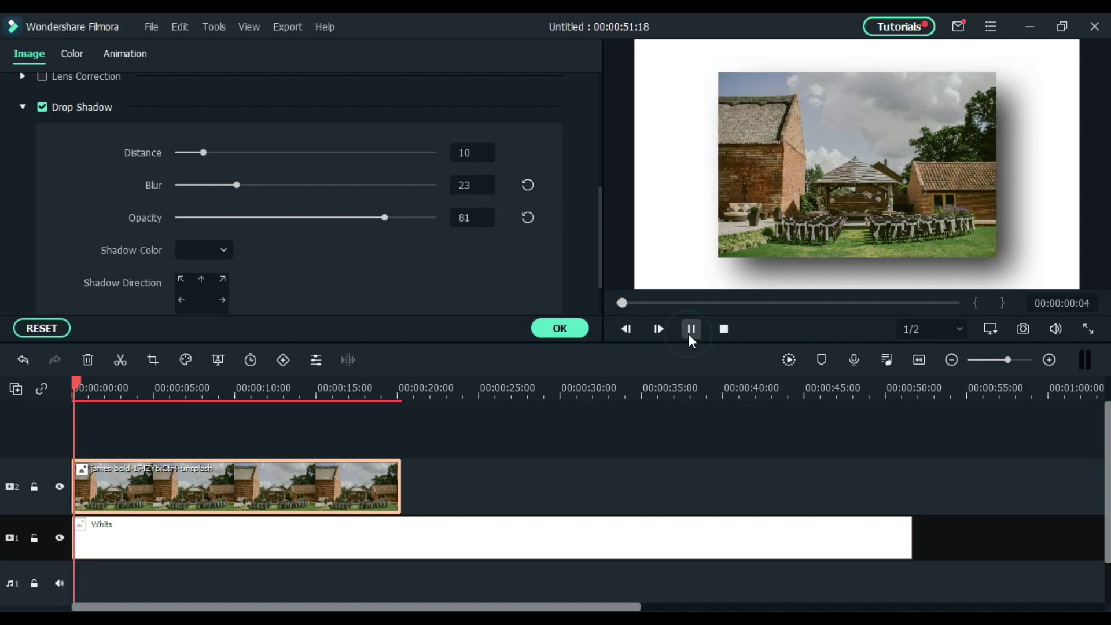
left_click(182, 300)
left_click(180, 279)
left_click(225, 280)
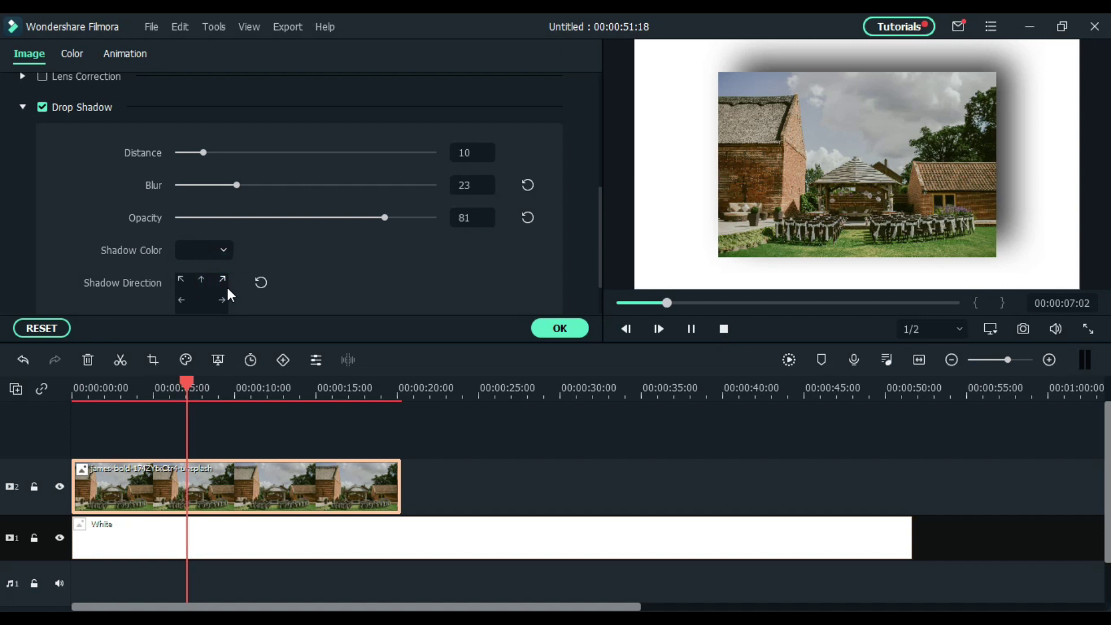
left_click(222, 298)
scroll(251, 286, "down", 2)
left_click(200, 260)
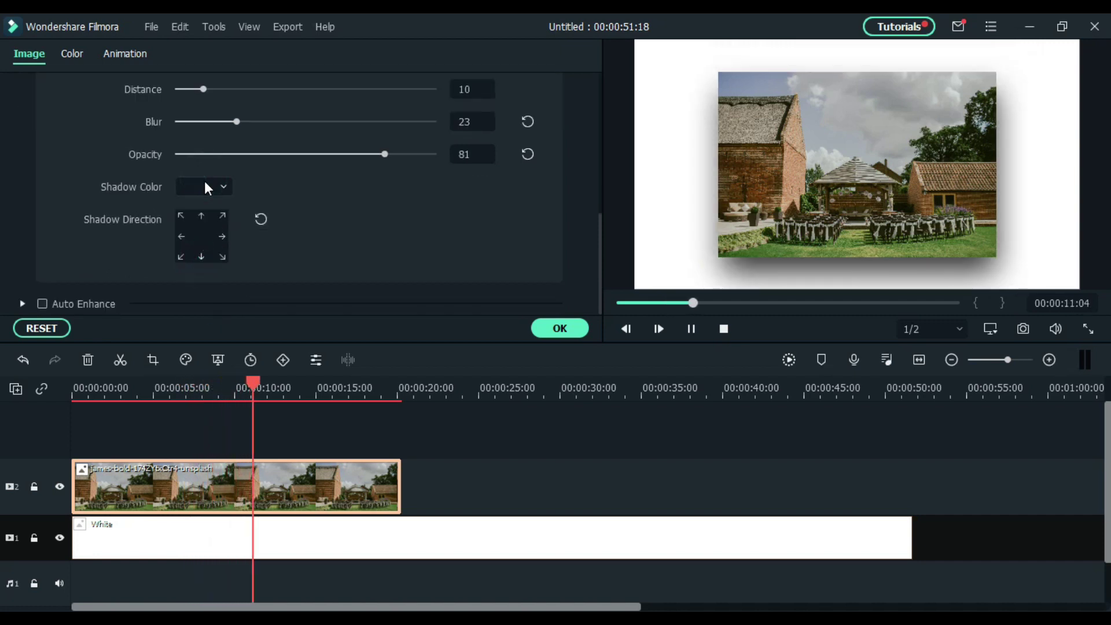
- Change the garden photo's shadow colour to dark red and apply the settings
scroll(204, 186, "up", 2)
left_click(213, 233)
left_click(230, 303)
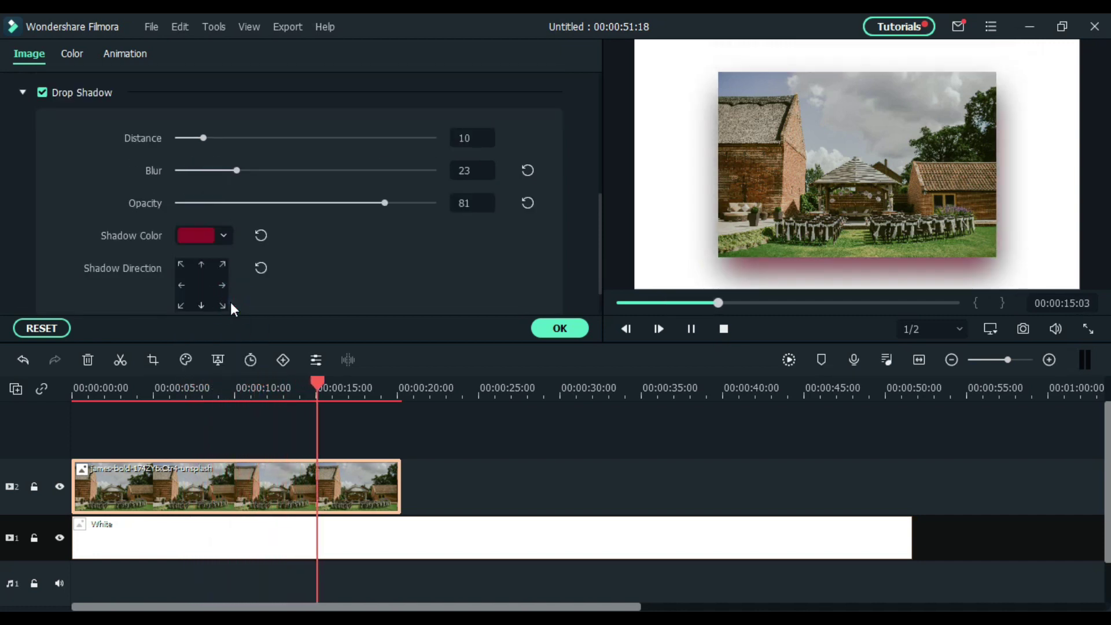
left_click(576, 329)
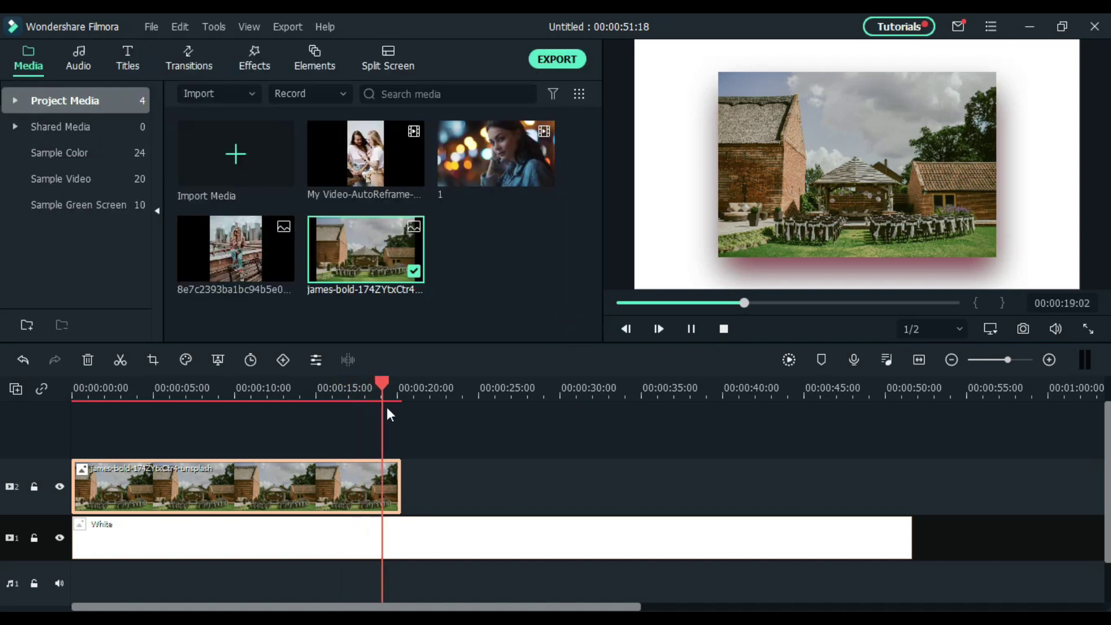
- Place the photo of the woman on the bridge at the end of the upper track and scale it to 80.25%
left_click_drag(243, 255, 912, 492)
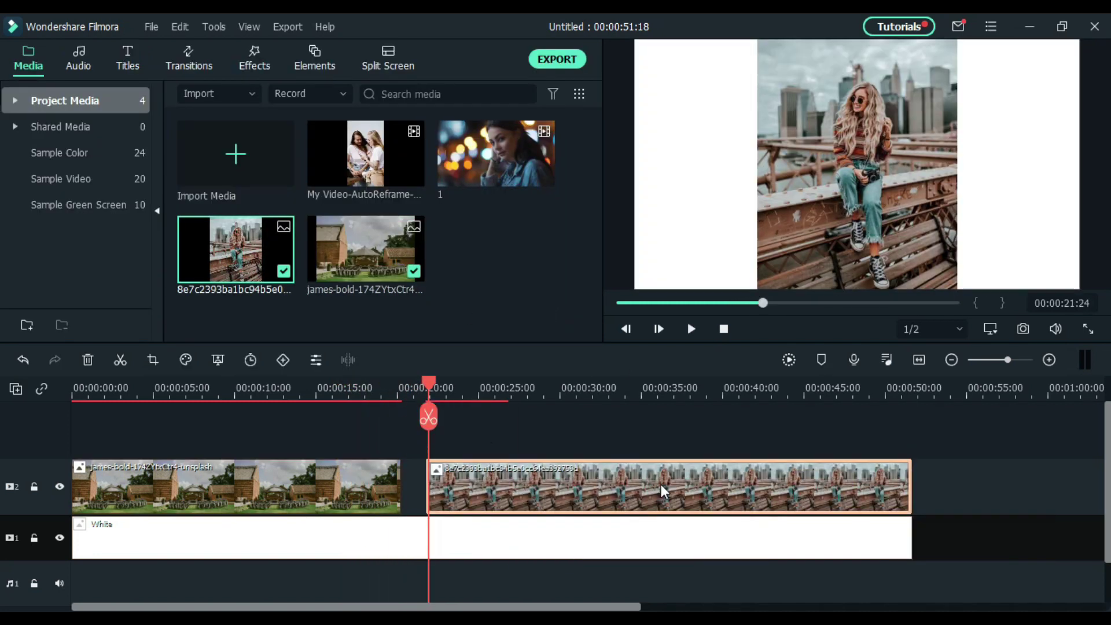
double_click(636, 491)
scroll(157, 194, "up", 5)
left_click_drag(240, 200, 229, 201)
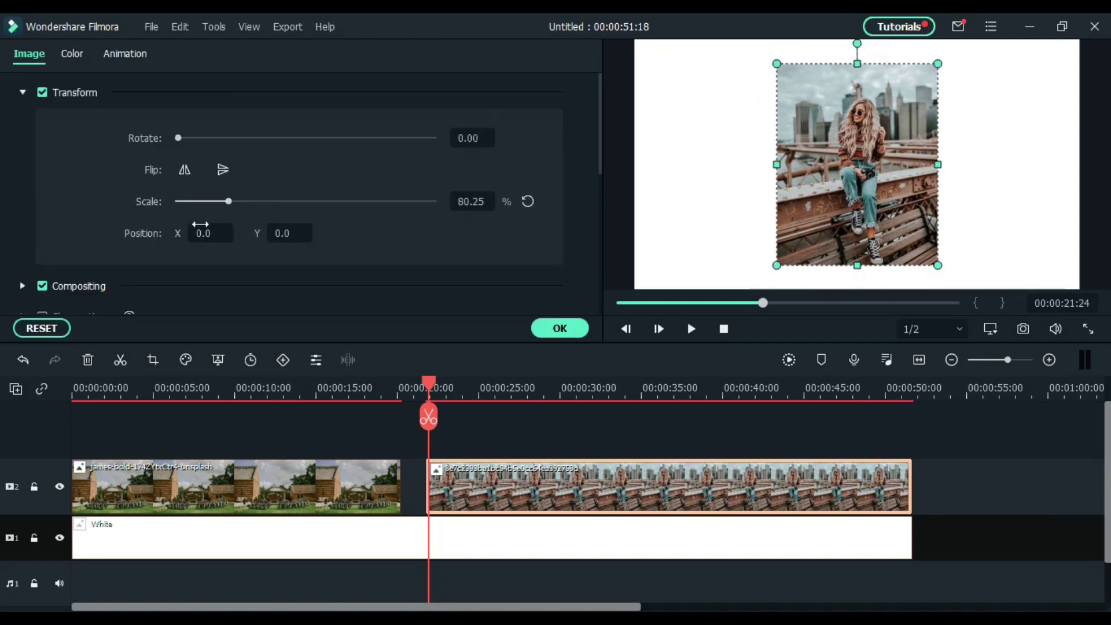
- Enable the drop shadow on the bridge photo and set its shadow colour to dark purple
scroll(200, 232, "down", 6)
left_click(42, 131)
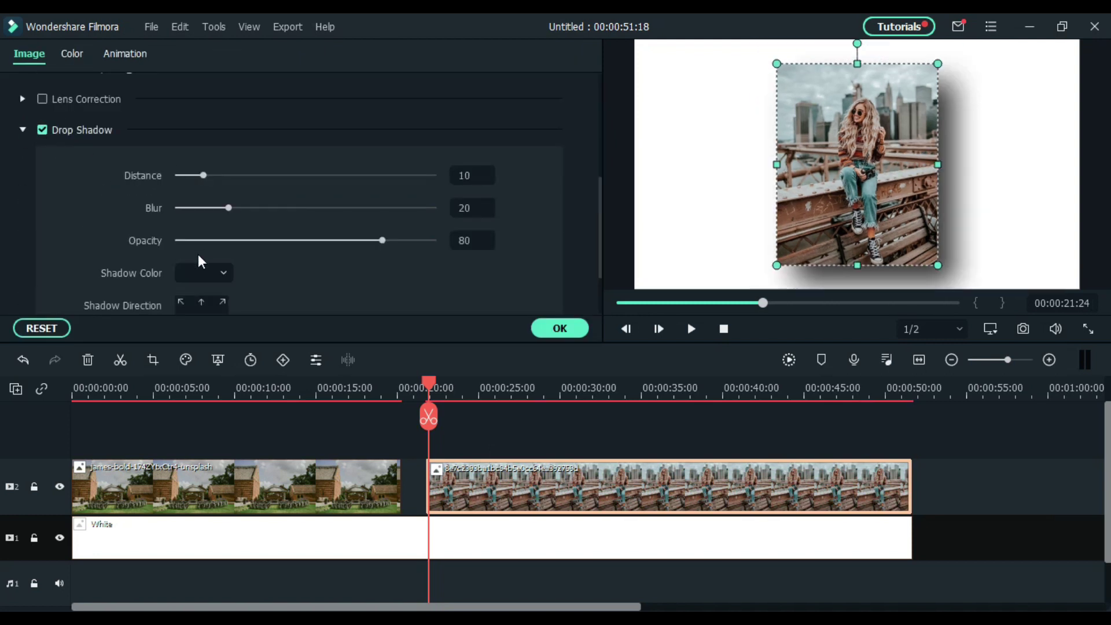
scroll(200, 260, "down", 2)
left_click(198, 194)
left_click(199, 255)
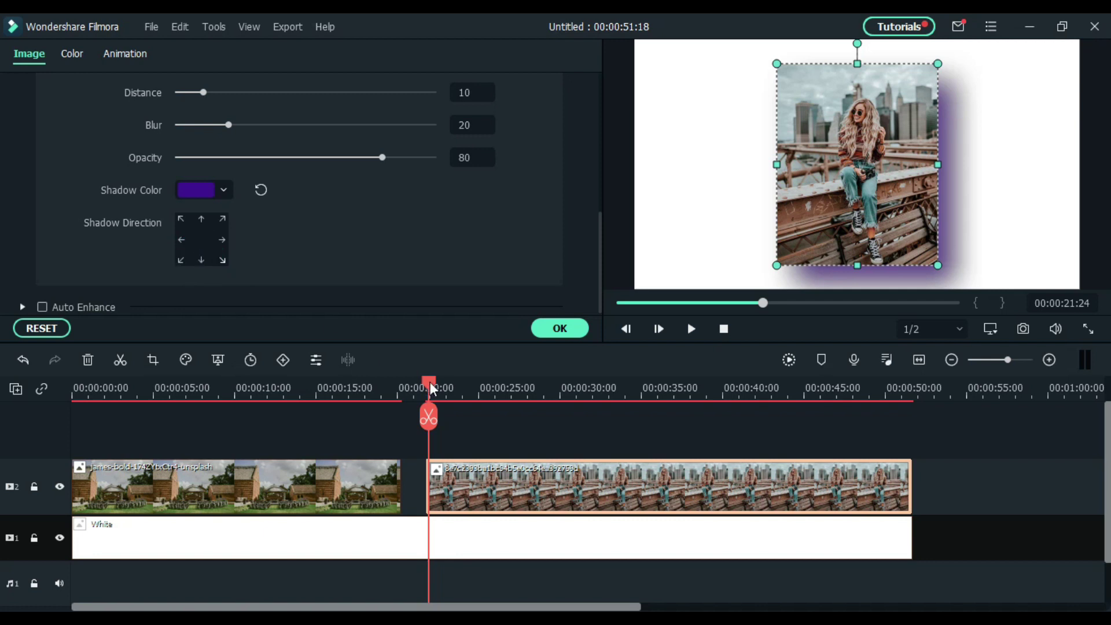
- Play back the bridge photo from just before its start to review the purple shadow
left_click_drag(431, 389, 417, 389)
left_click(692, 328)
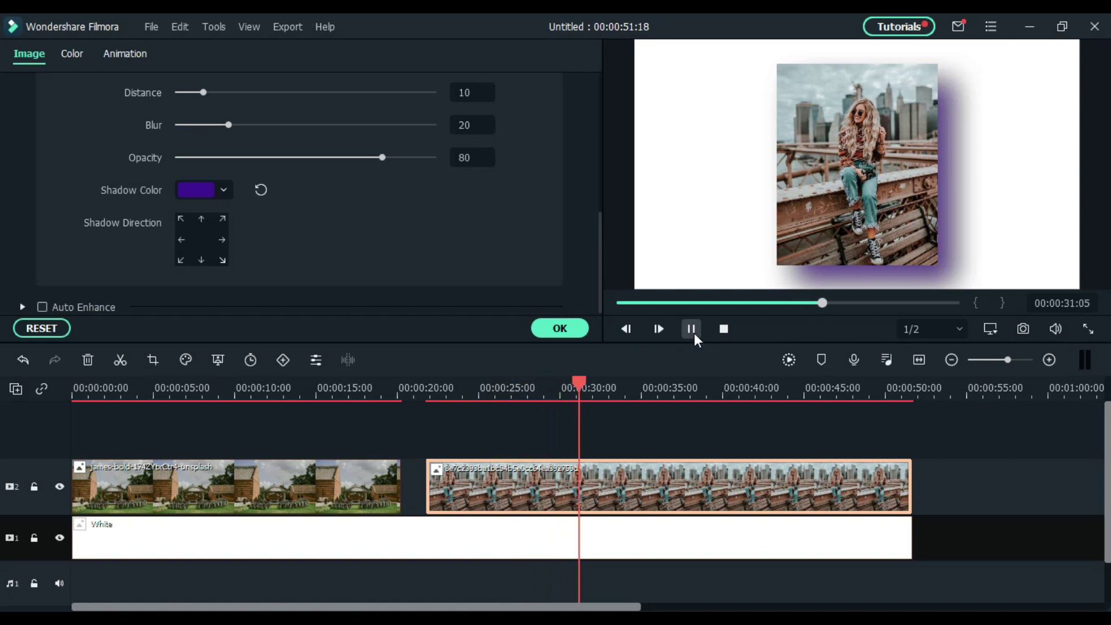
left_click(692, 328)
- Delete both photos from the upper track, leaving only the White background
left_click_drag(945, 488, 343, 480)
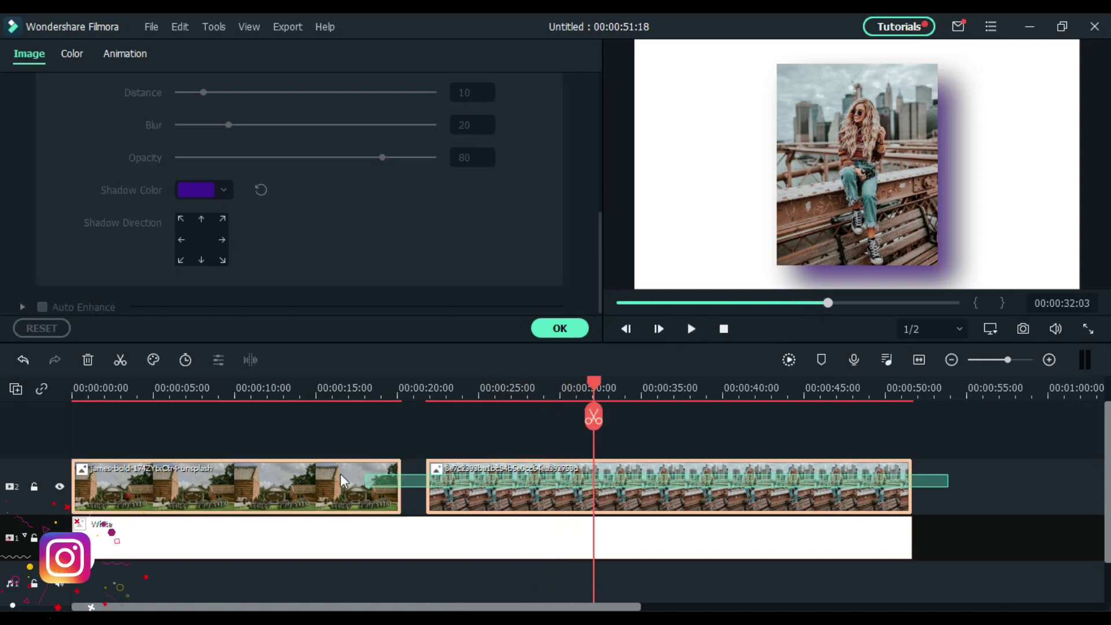
right_click(343, 486)
left_click(88, 361)
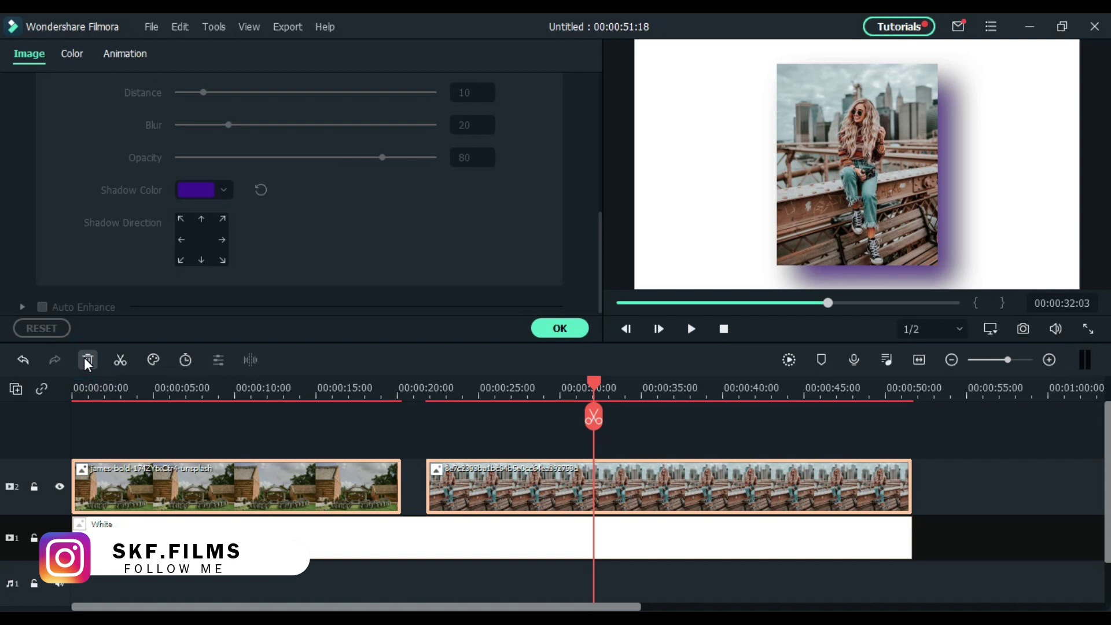
left_click(87, 360)
left_click(564, 330)
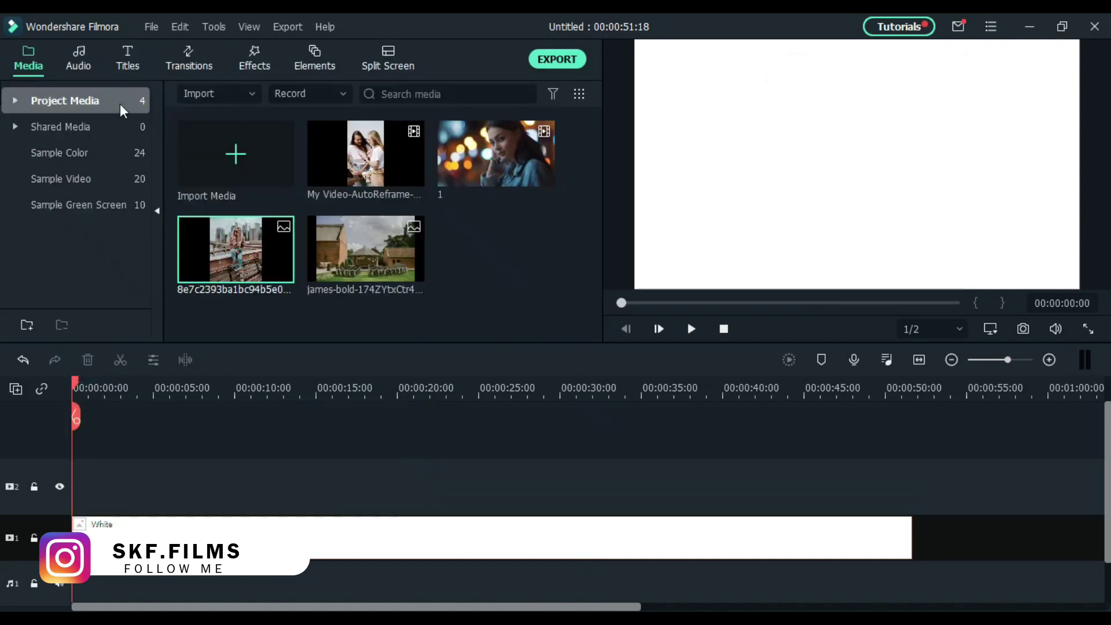
- Add the downloaded Basic 2 title at the start of the upper track and extend it to about 39 seconds
left_click(129, 60)
left_click(71, 129)
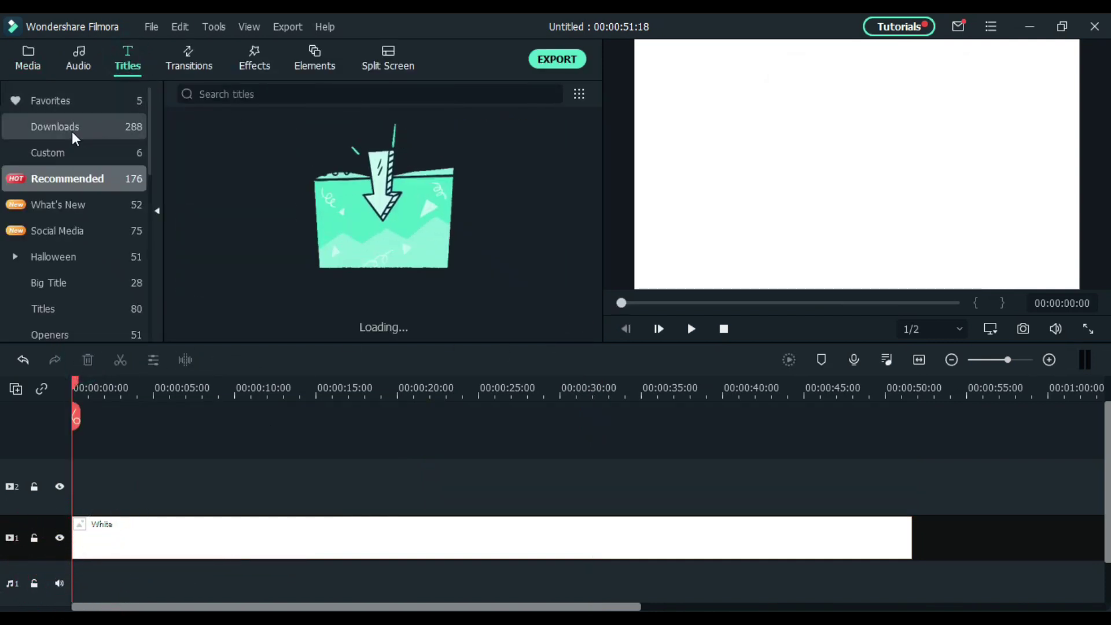
left_click_drag(379, 278, 99, 502)
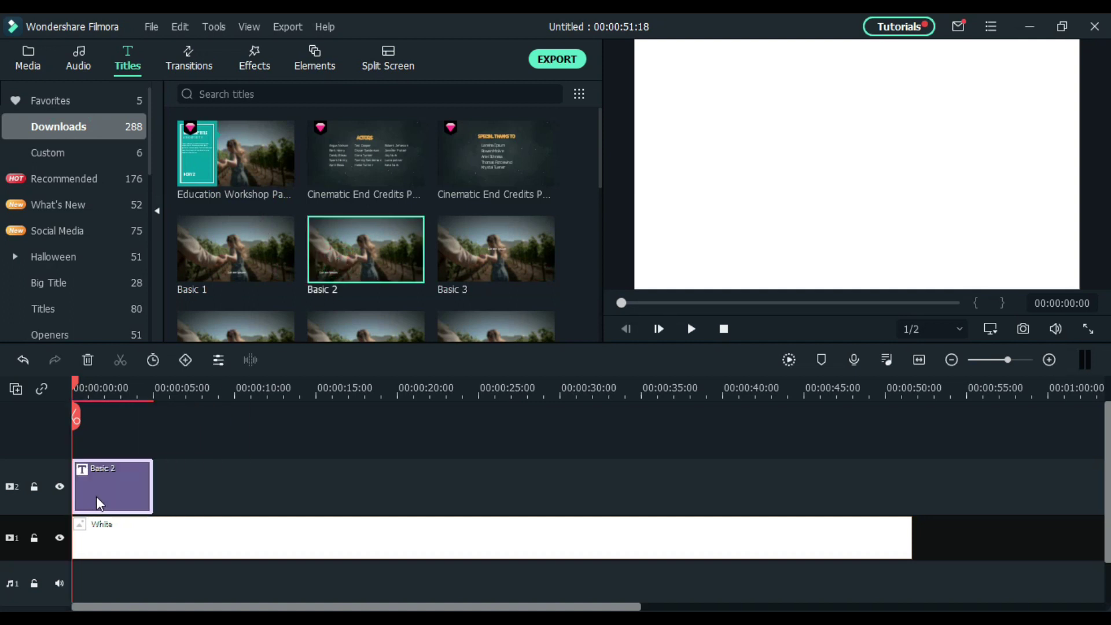
left_click_drag(718, 503, 718, 503)
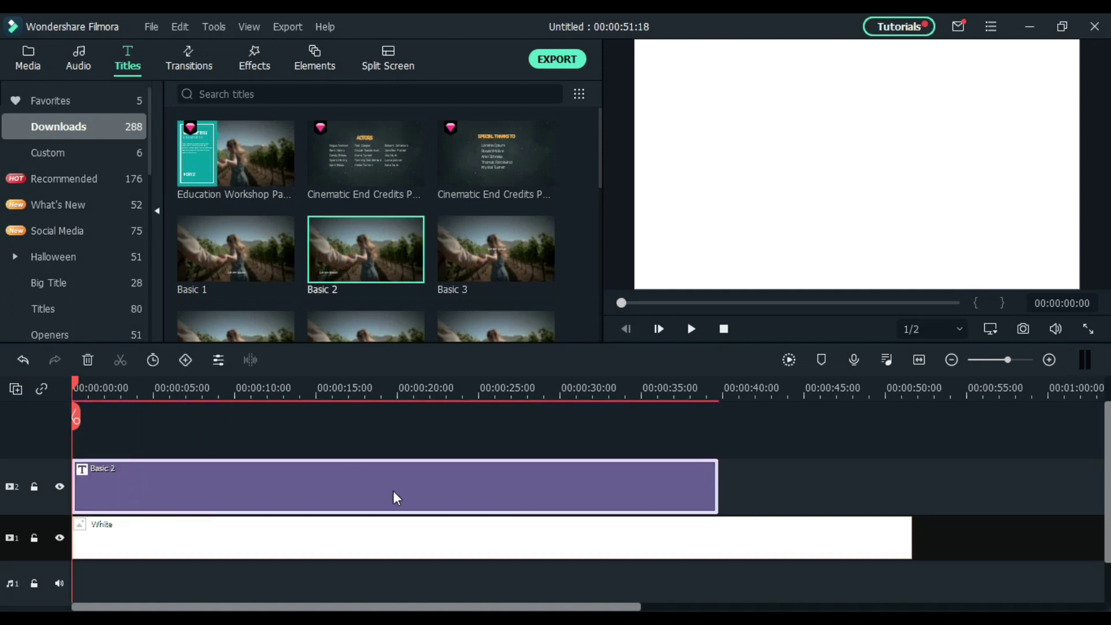
- In the title's advanced text editor, replace the placeholder with the creator's full name and set the text fill to orange
double_click(317, 491)
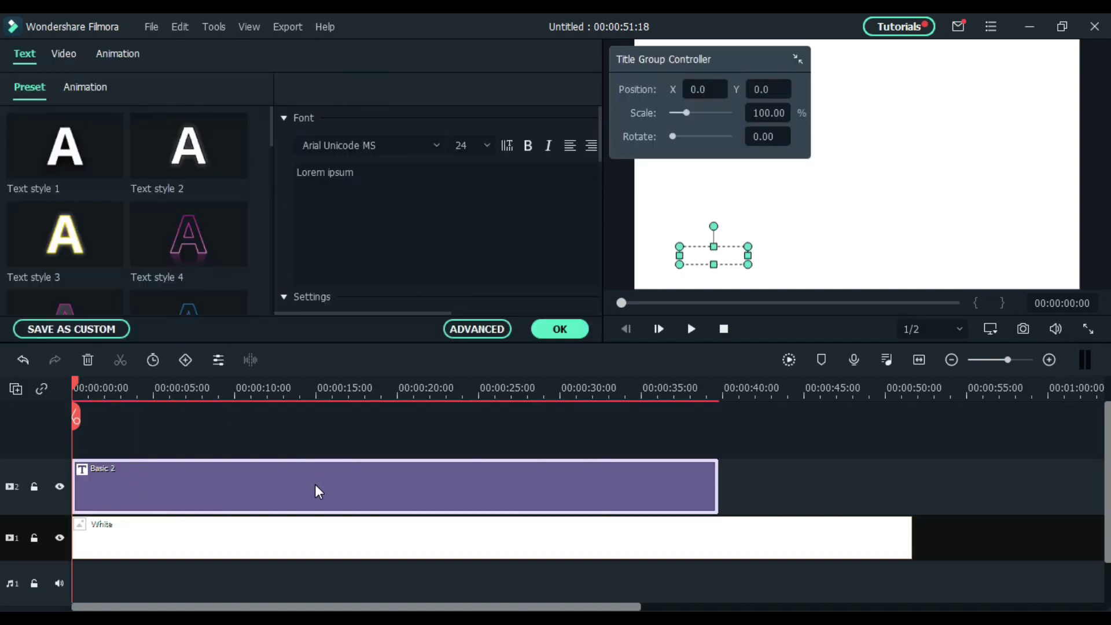
left_click(477, 329)
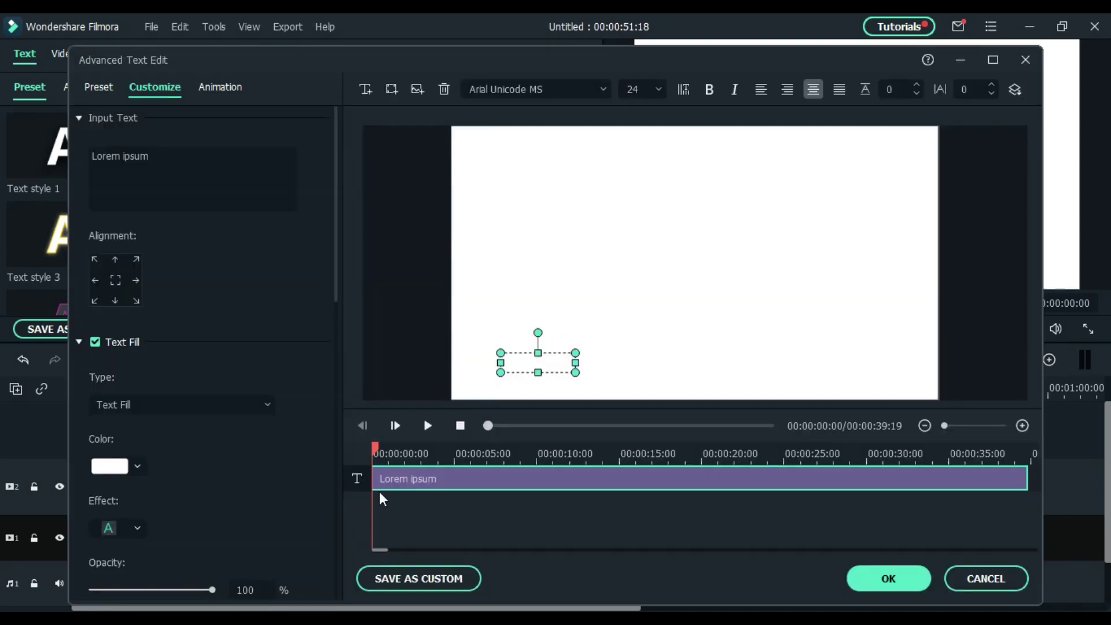
type("SIKANDER KUMAR")
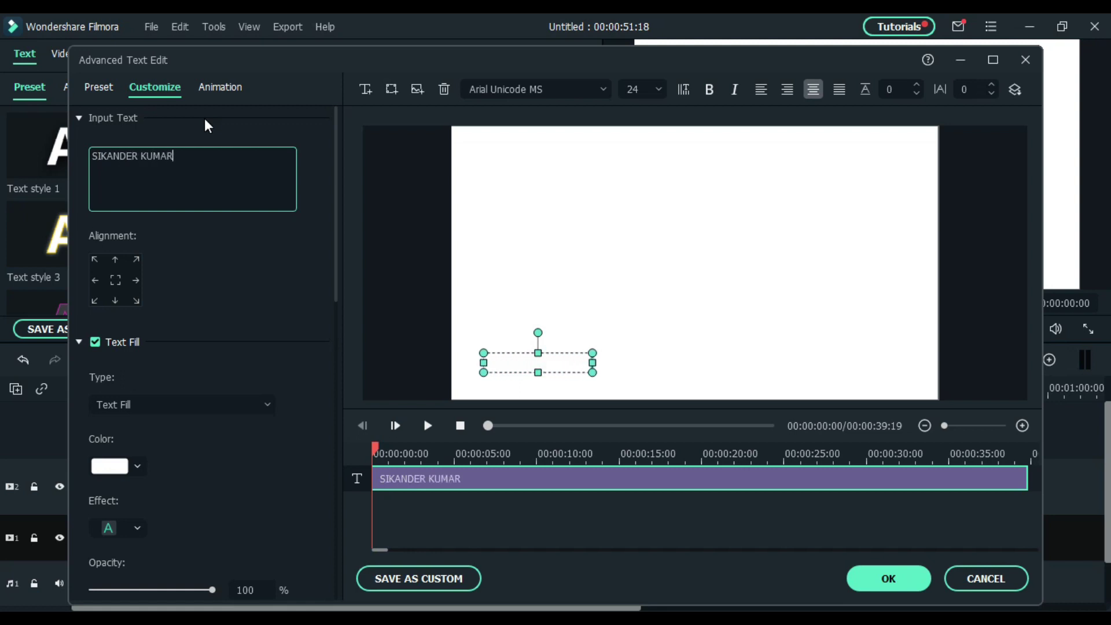
left_click(107, 469)
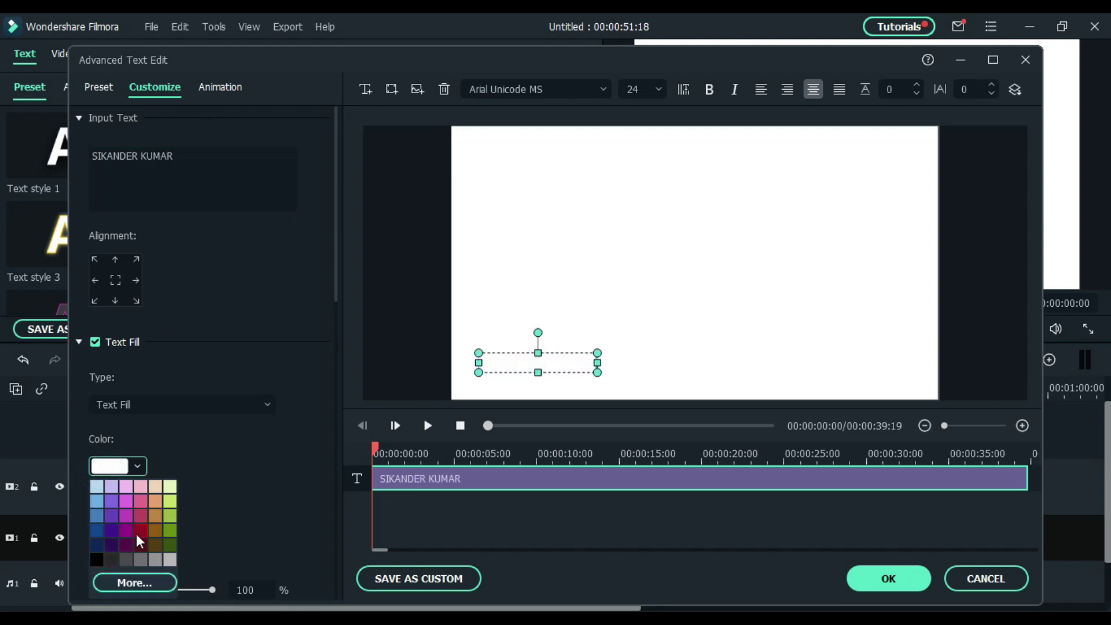
left_click(134, 583)
left_click(28, 525)
left_click(317, 596)
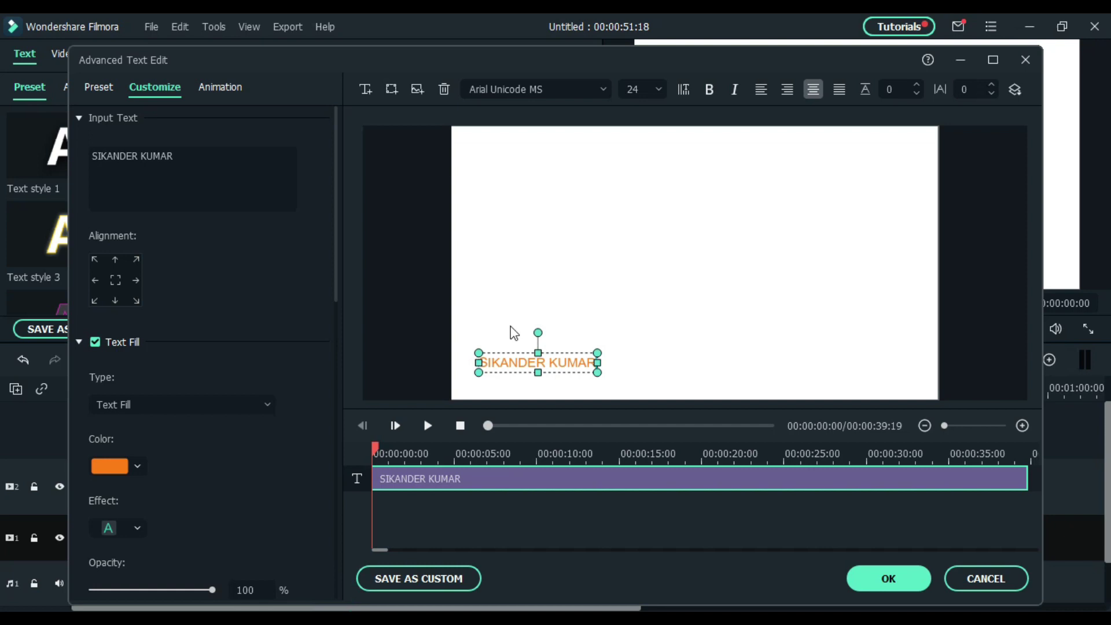
- Make the title text bold at size 40 and move it from the lower corner towards the middle of the frame
left_click(659, 89)
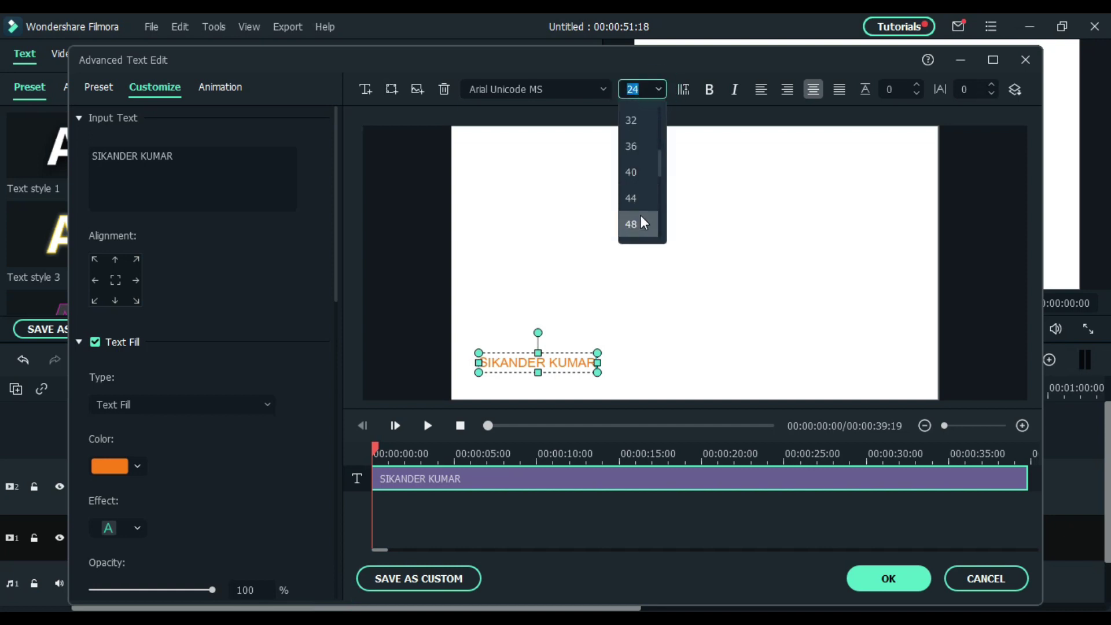
left_click(630, 174)
left_click(710, 90)
left_click_drag(496, 350, 632, 288)
- Append "FILMS" to the title text and set its character spacing to 1
left_click(205, 151)
type("FILMS")
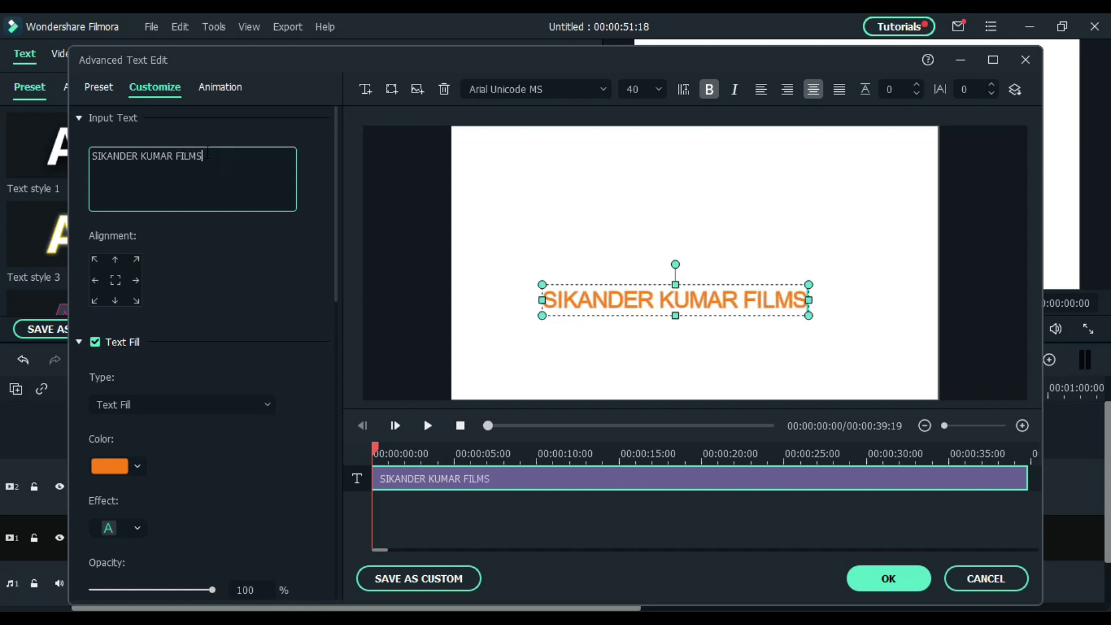
left_click_drag(967, 88, 971, 88)
- Enable the text shadow on the title and set the shadow colour to black
scroll(103, 411, "down", 15)
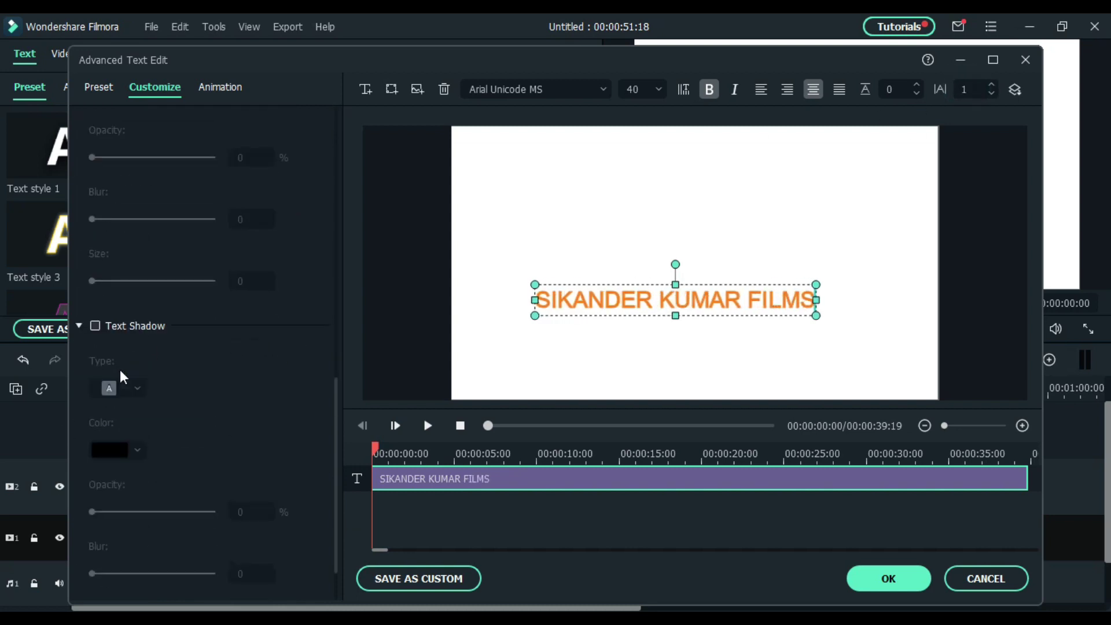
left_click(95, 325)
left_click(104, 452)
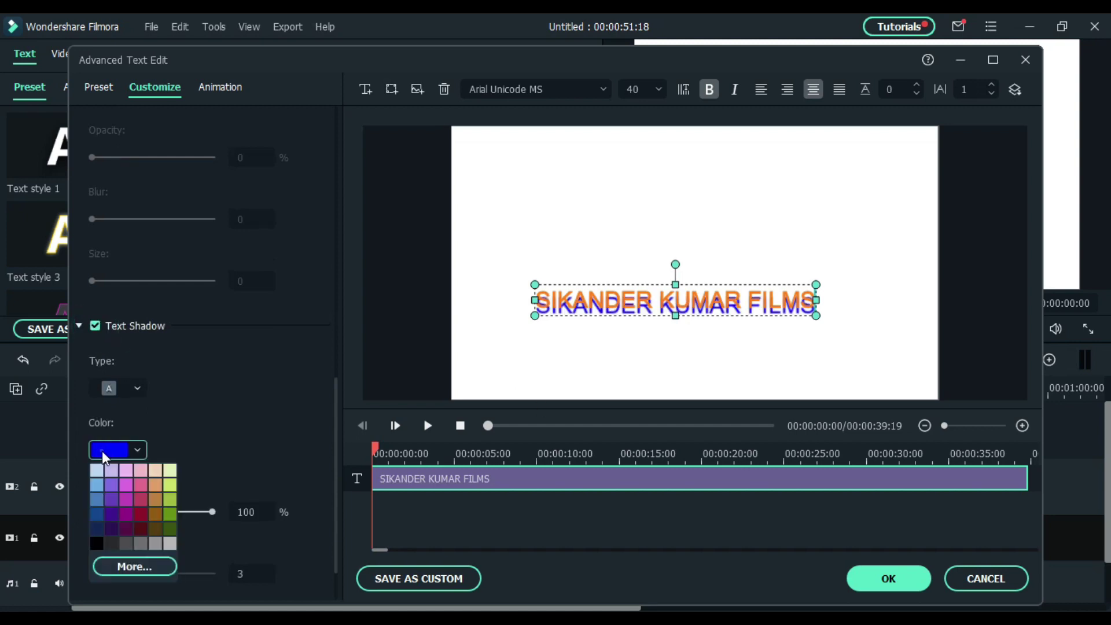
left_click(96, 544)
- Set the text shadow to 66% opacity, a blur of 8 and a distance of 7
scroll(191, 517, "down", 1)
left_click_drag(177, 462, 159, 467)
left_click_drag(189, 532, 137, 576)
scroll(192, 526, "down", 1)
left_click_drag(168, 451, 182, 449)
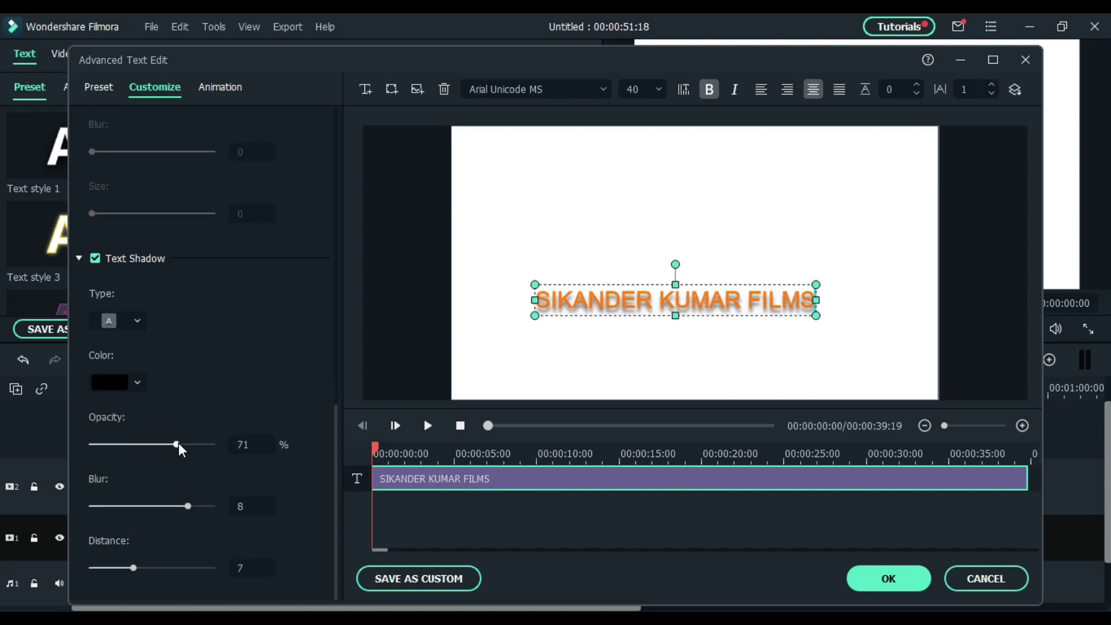
- Move the title up to the vertical middle of the frame and apply the Type Writer animation to it
left_click_drag(650, 268, 647, 234)
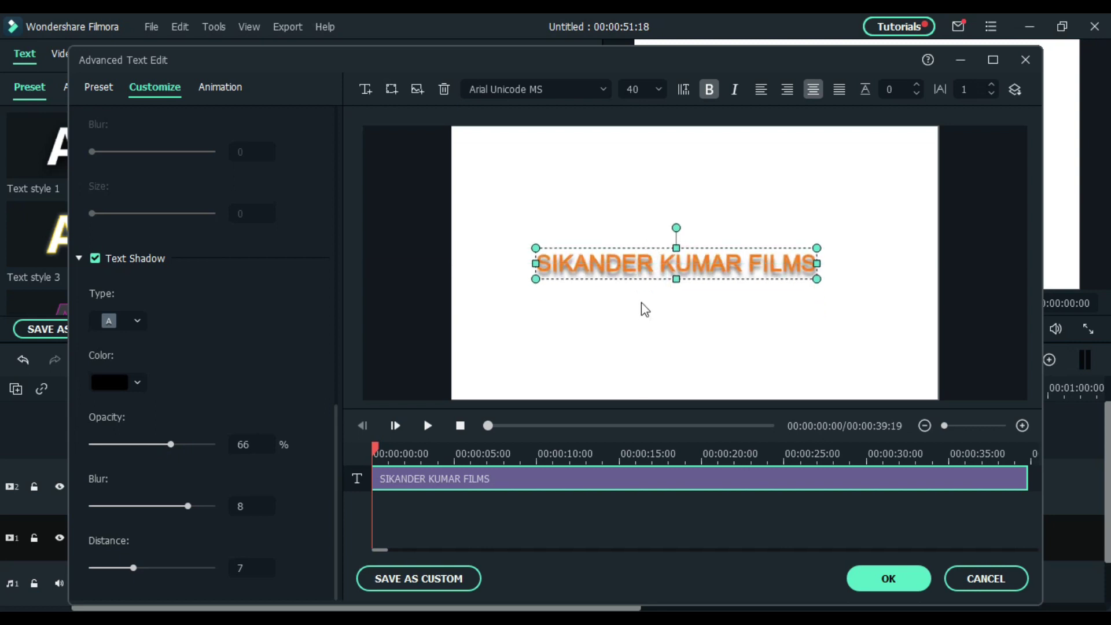
left_click(641, 307)
left_click(156, 263)
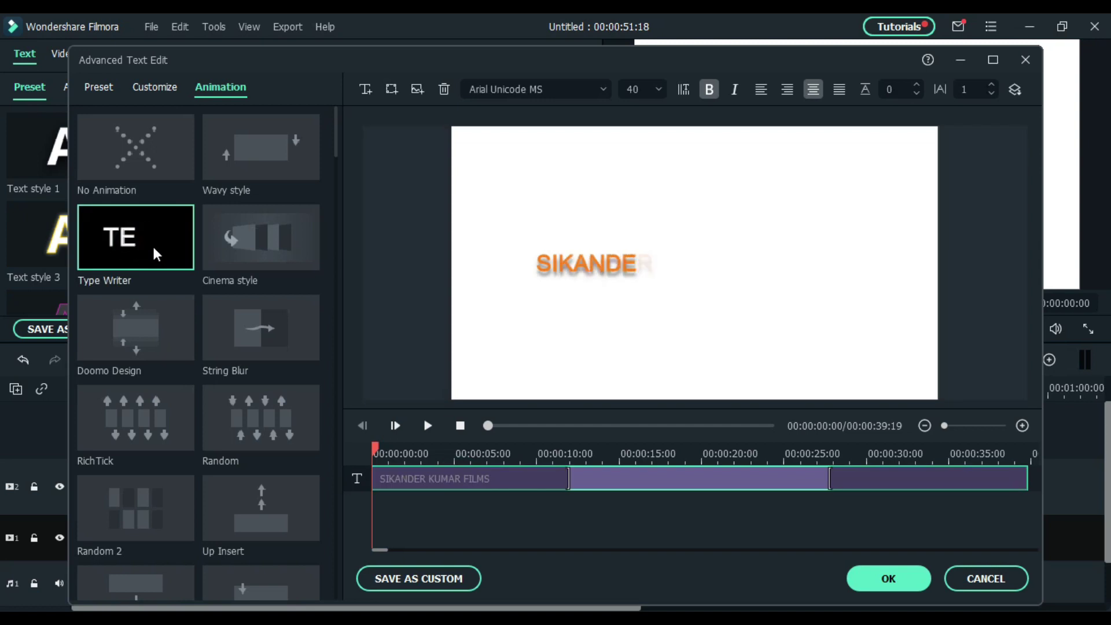
left_click(885, 577)
left_click(557, 333)
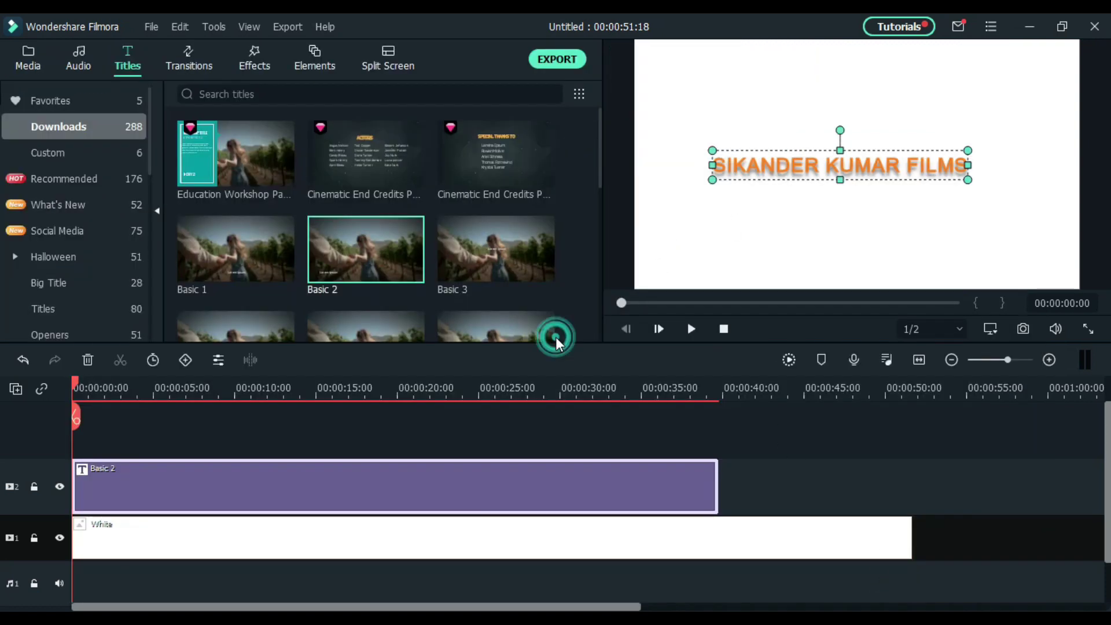
- Play back the title from the start of the timeline to review its shadow and animation
key("space")
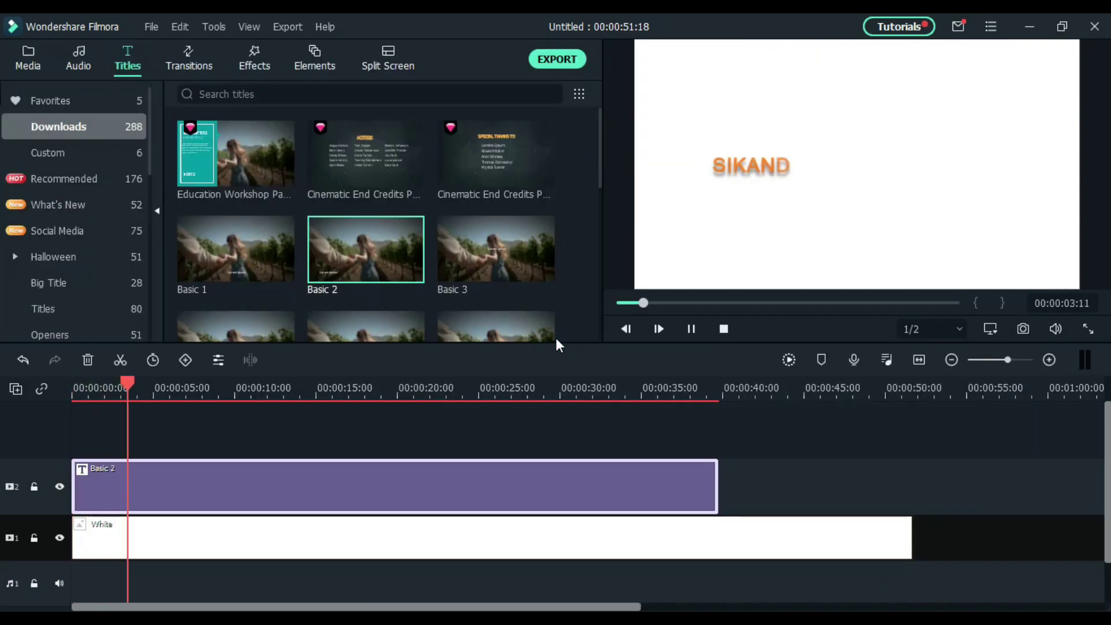